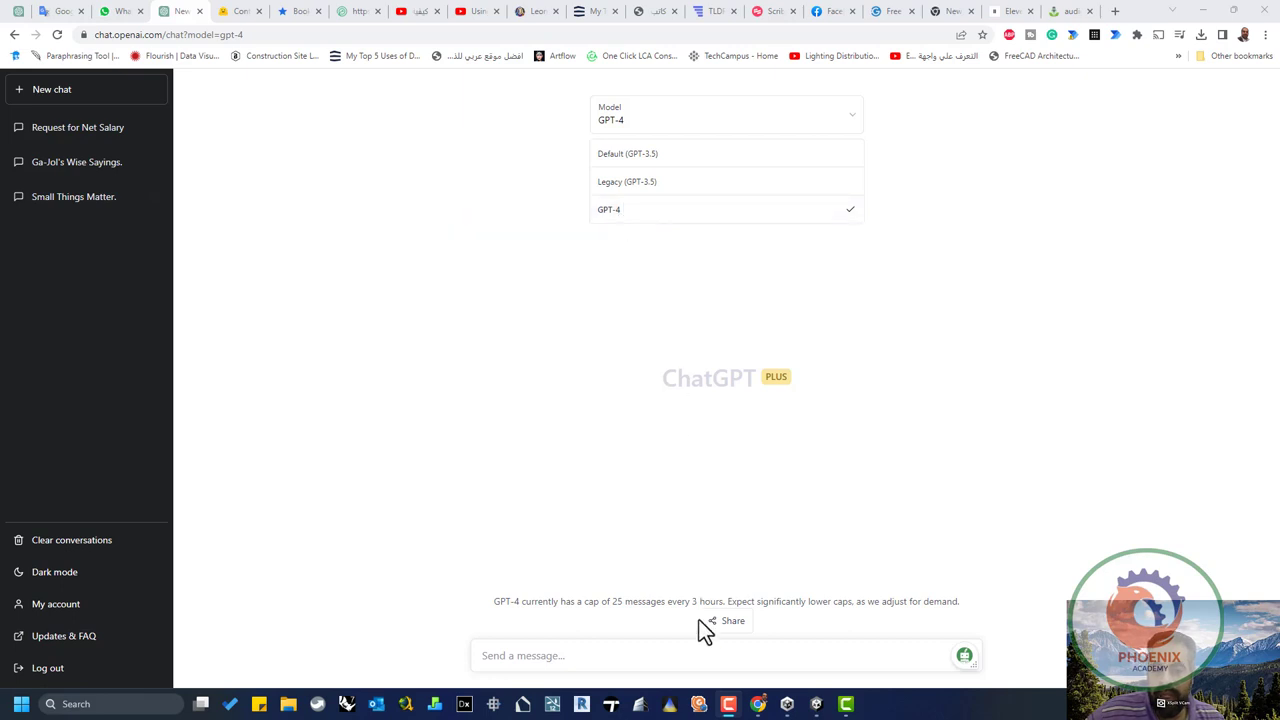
Ask GPT-4 for a philosophical research title with the prompt "اريد عنوان لبحث فلسفي بين الغزالي و بن رشد"
click(692, 657)
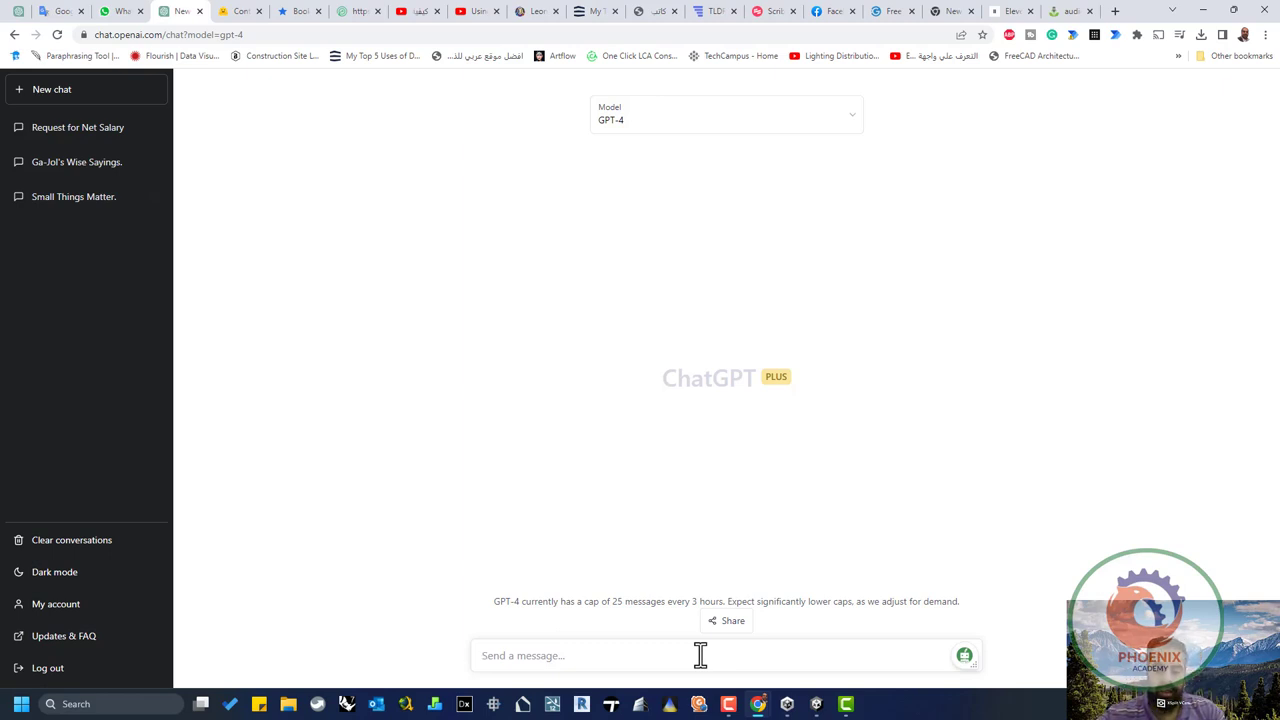
click(700, 655)
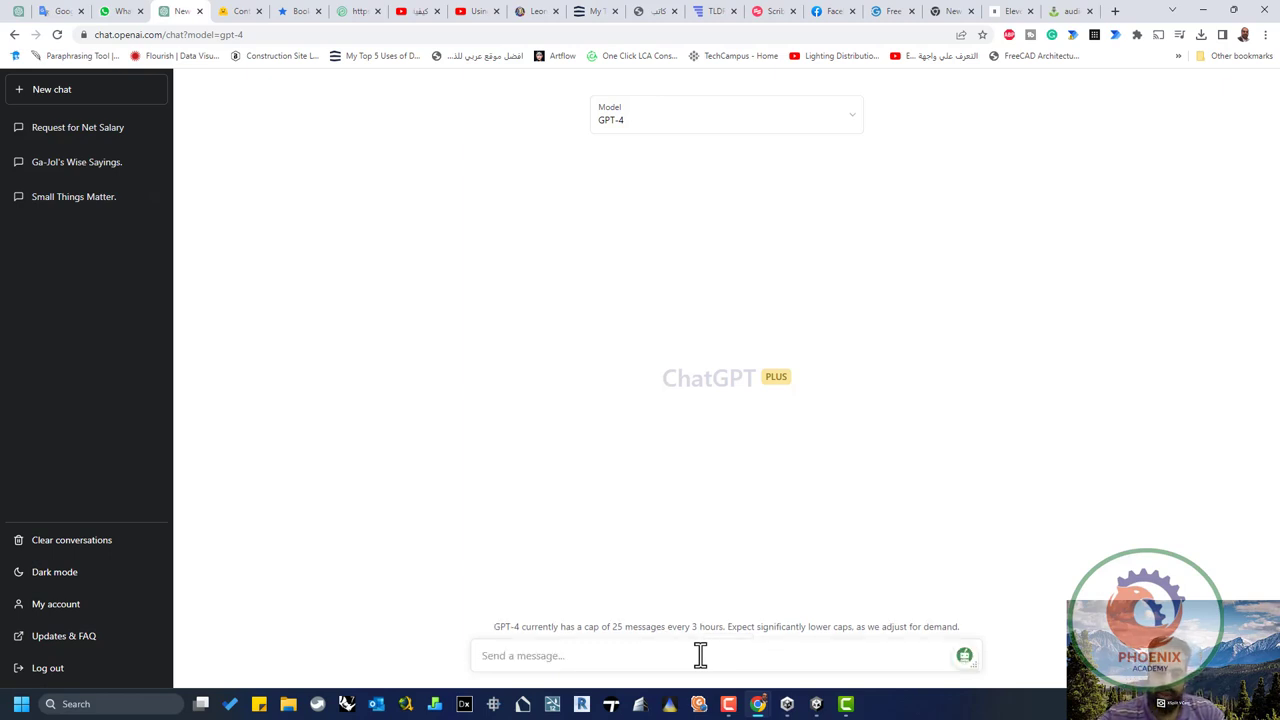
text(ازي)
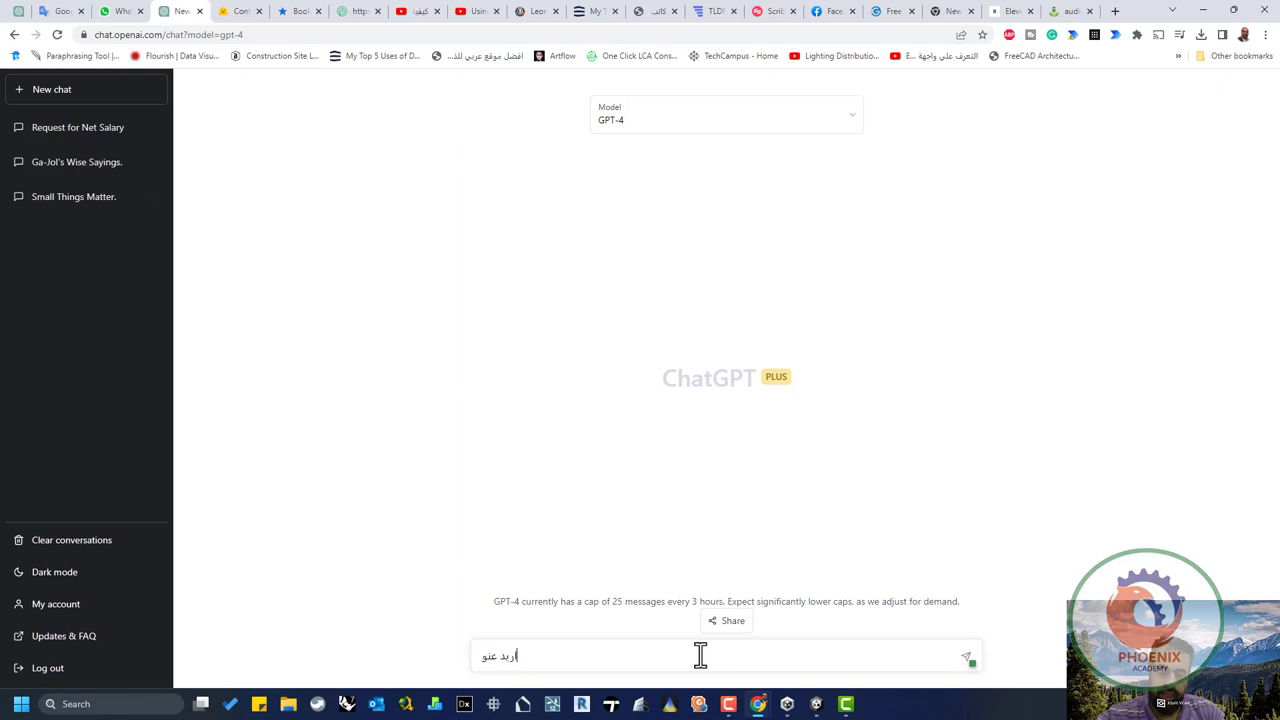
text( عنوان لبحث فلسفي)
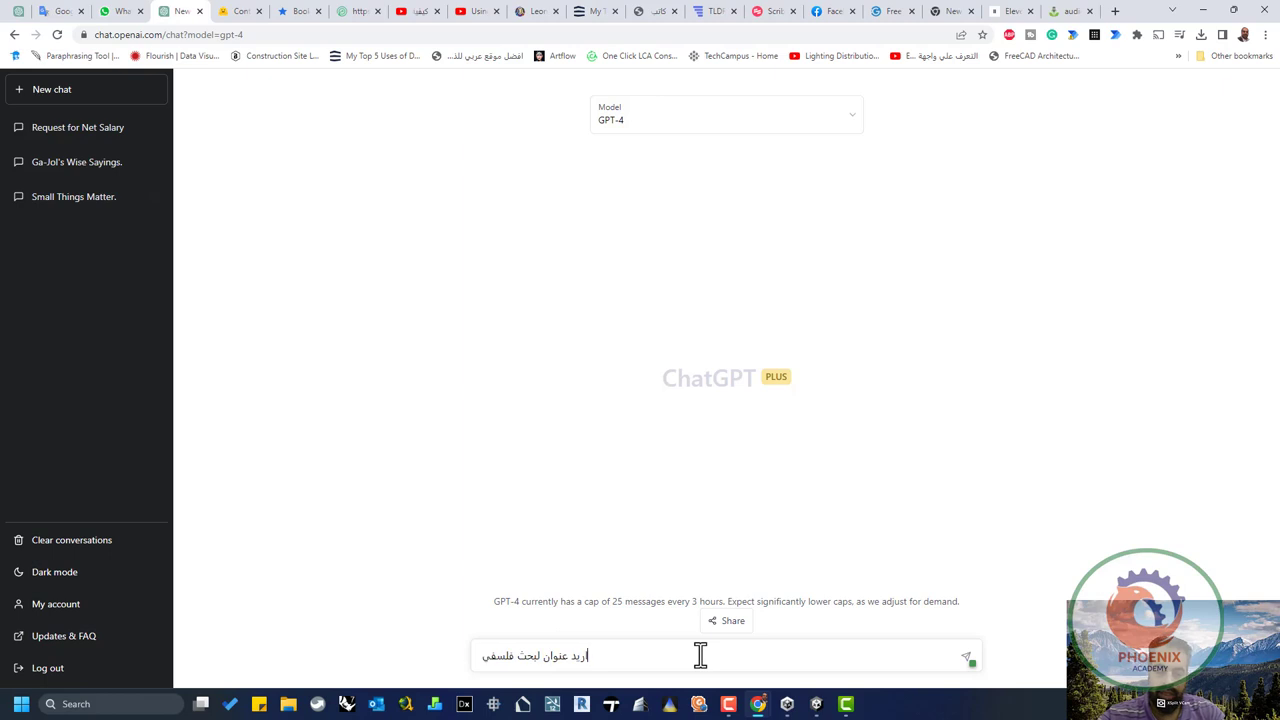
text( بين الغ)
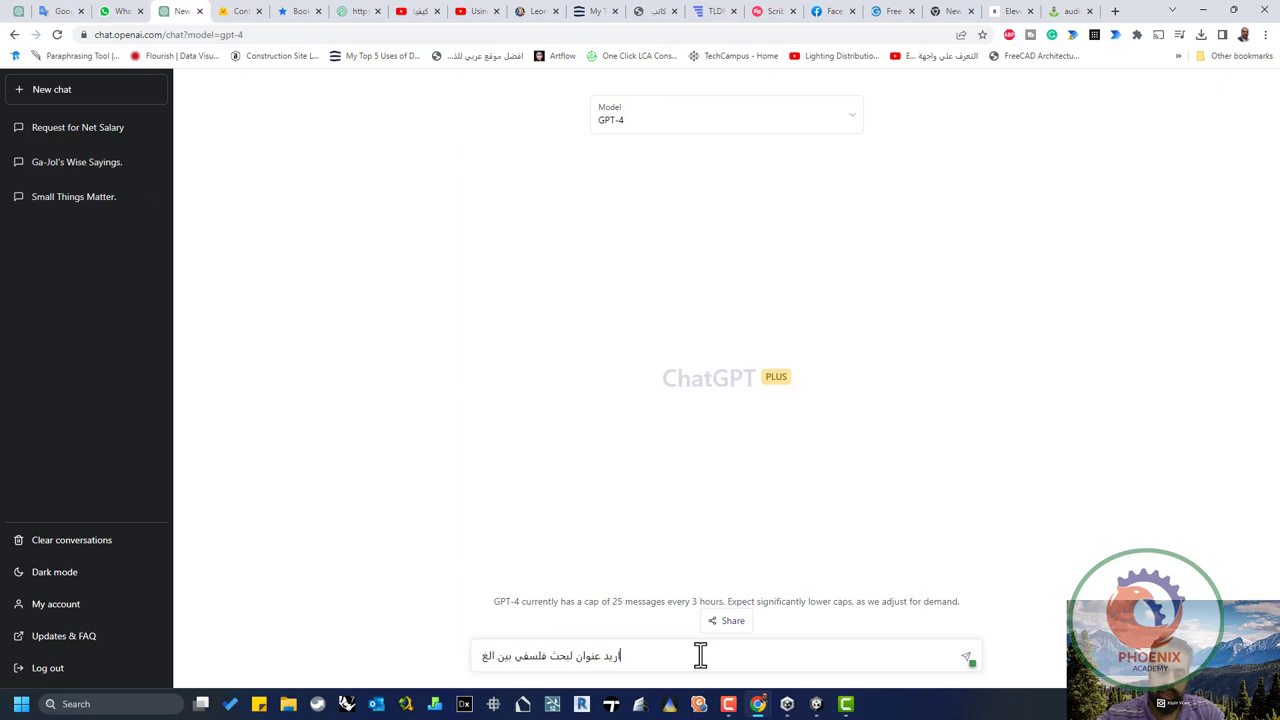
text(زالي و بن رشد)
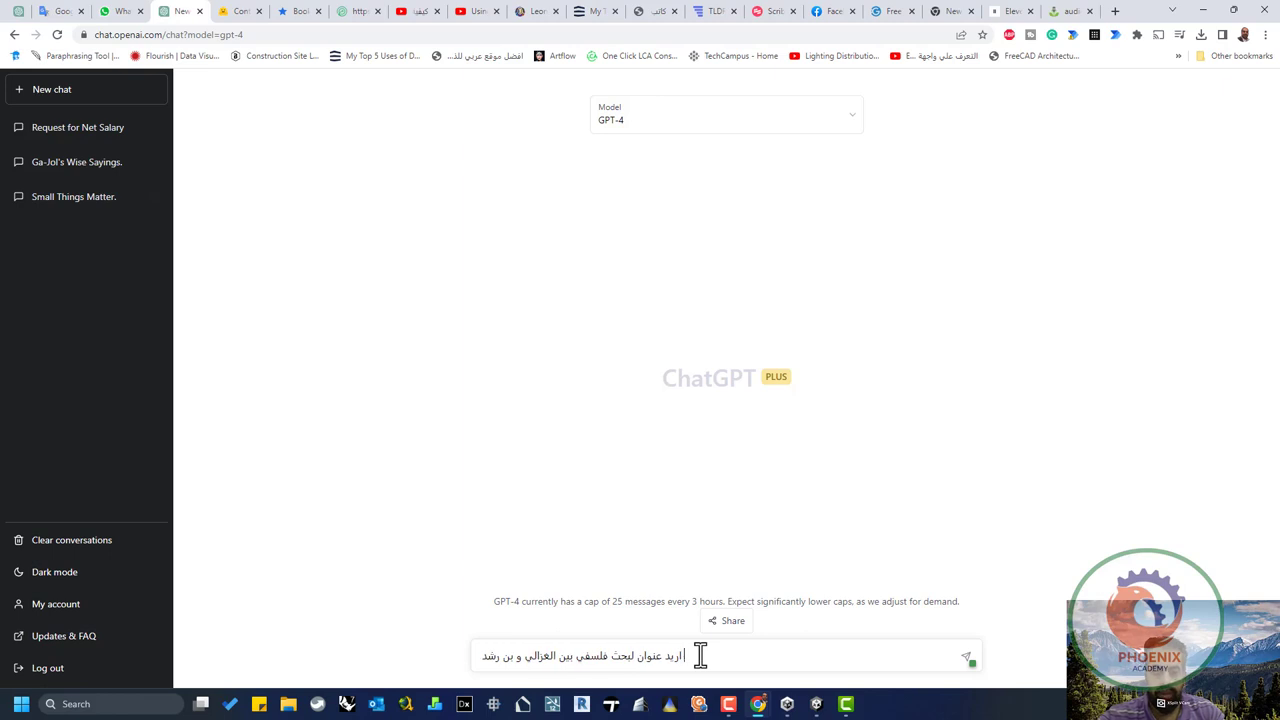
key(Return)
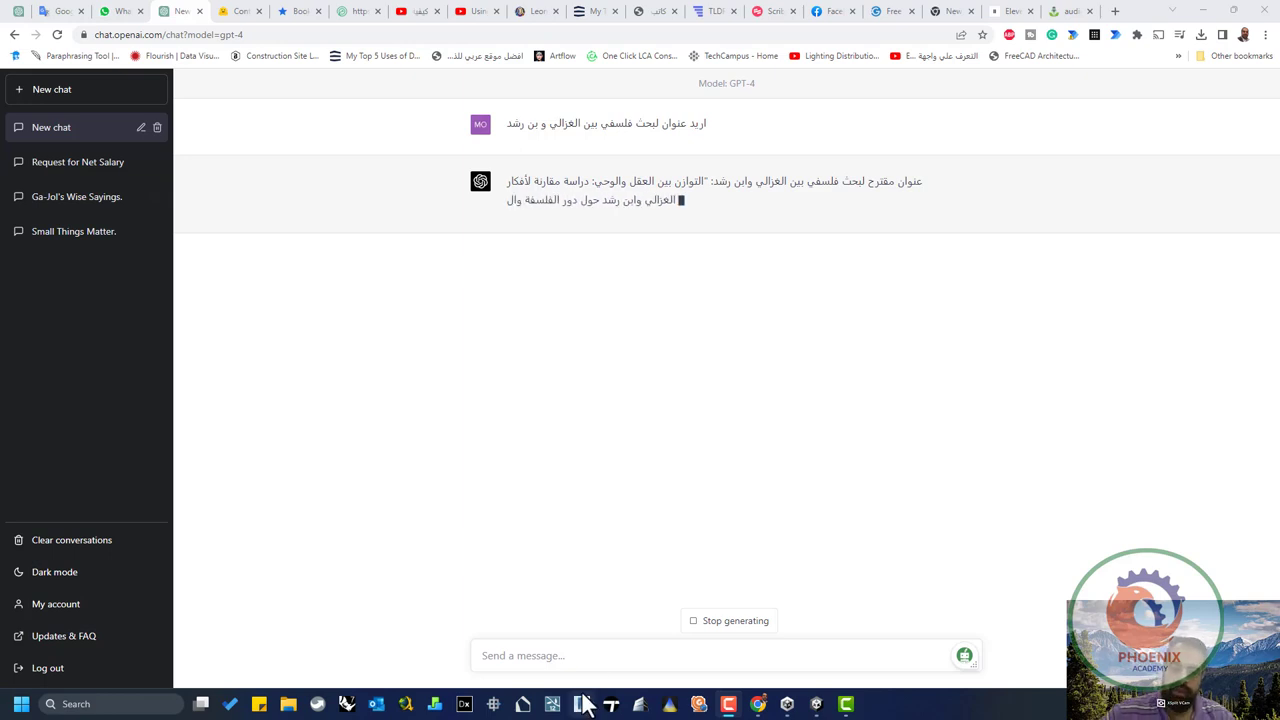
Request ten titles by sending "اقترح لي عشر عنواين لبحث فلسفي بين الغزالي و بن رشد", reusing the topic wording copied from the first prompt
click(587, 655)
text(اقت)
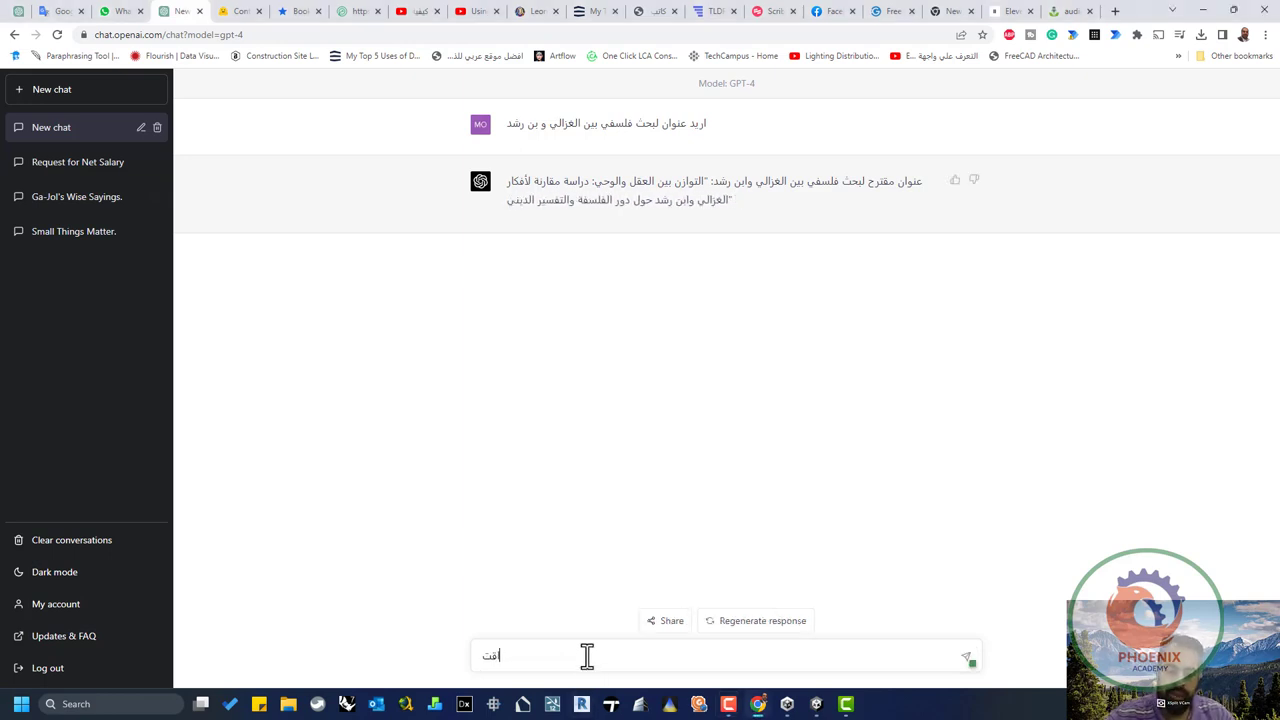
text(رح لي)
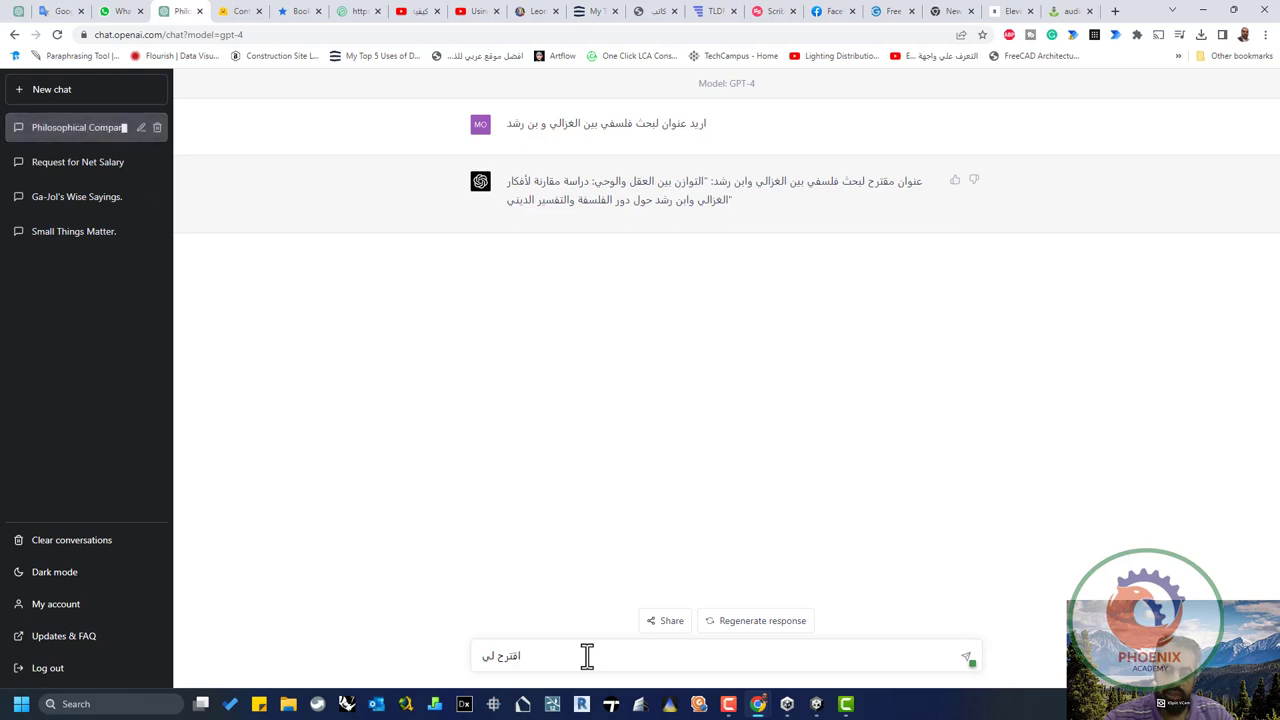
text( عشر)
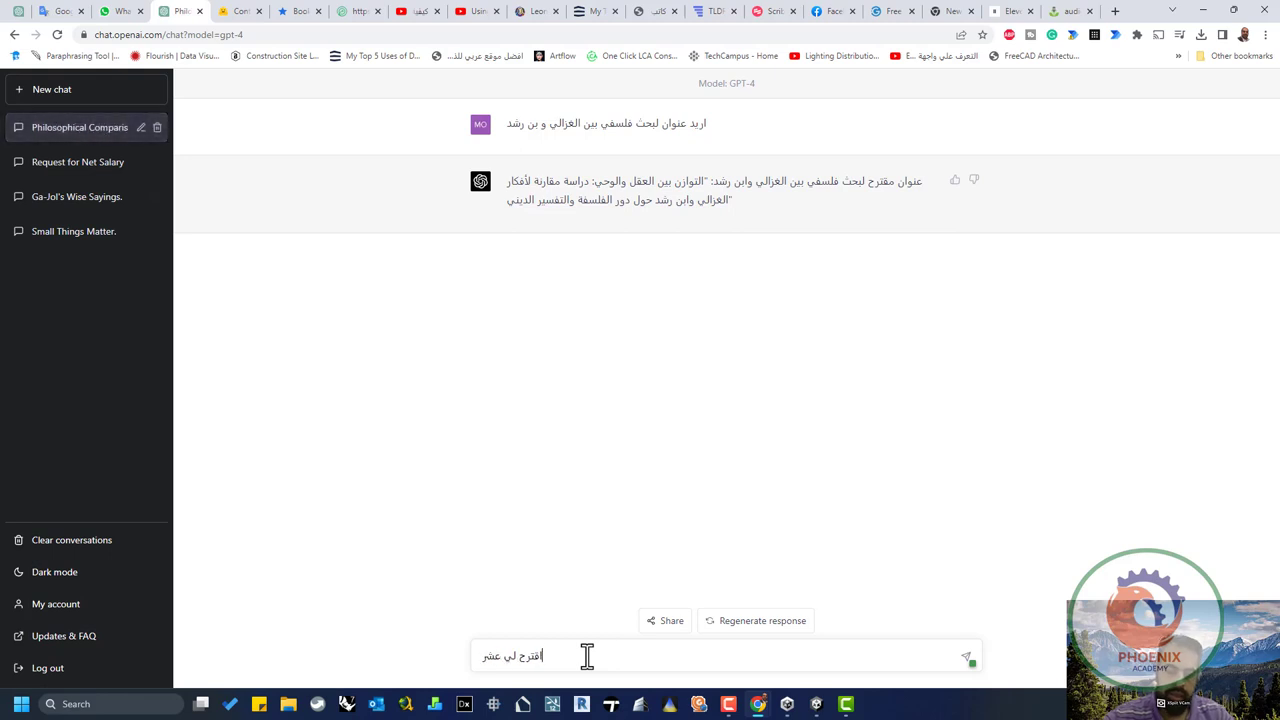
text( عنواين)
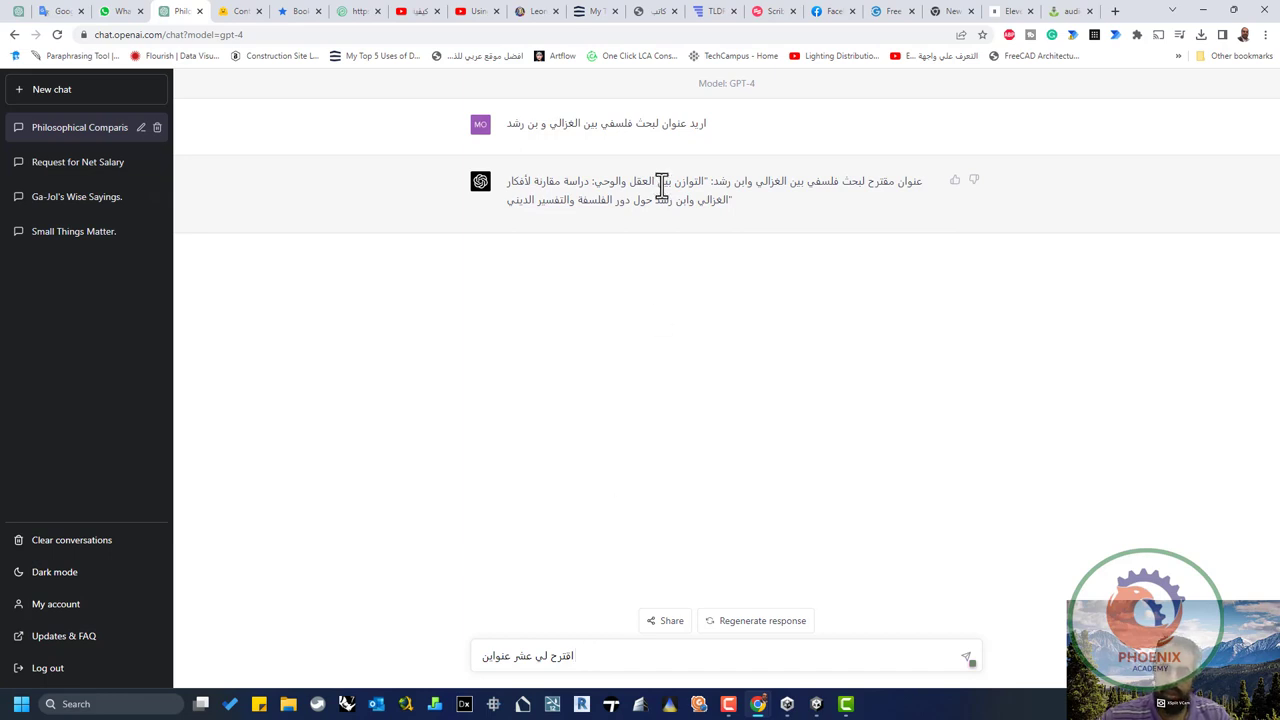
drag(661, 124, 502, 122)
key(ctrl+c)
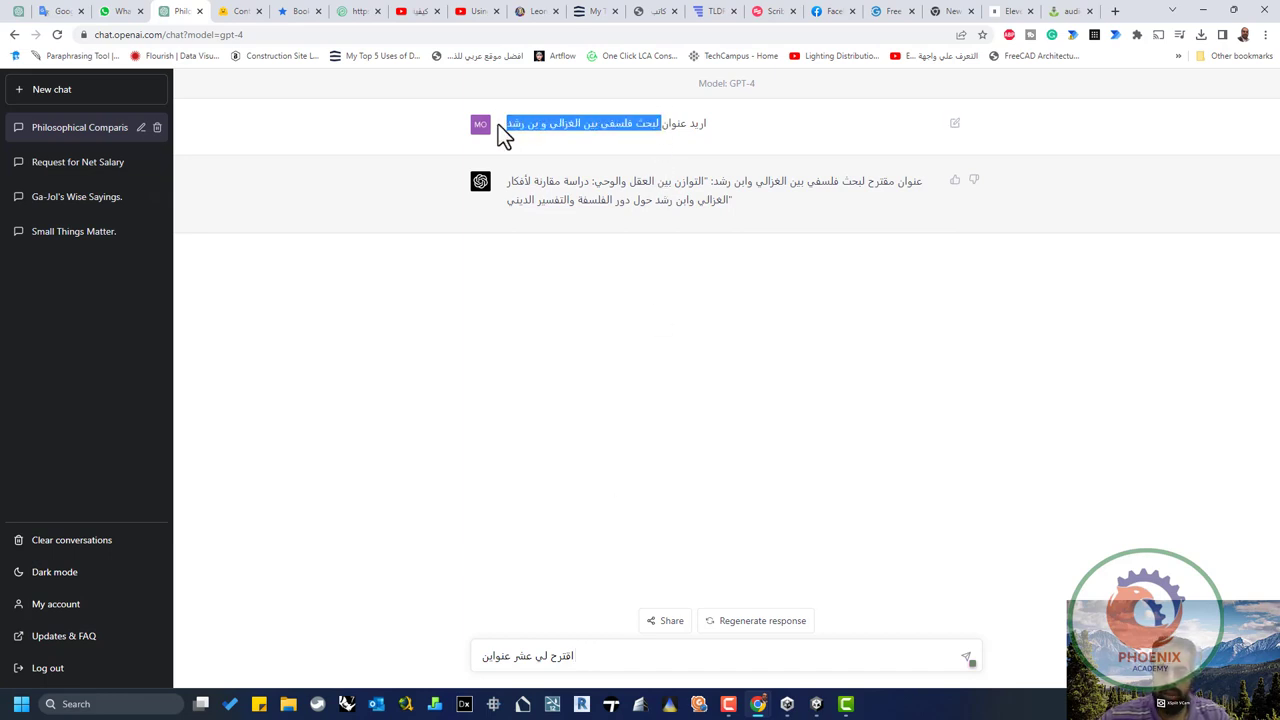
click(640, 662)
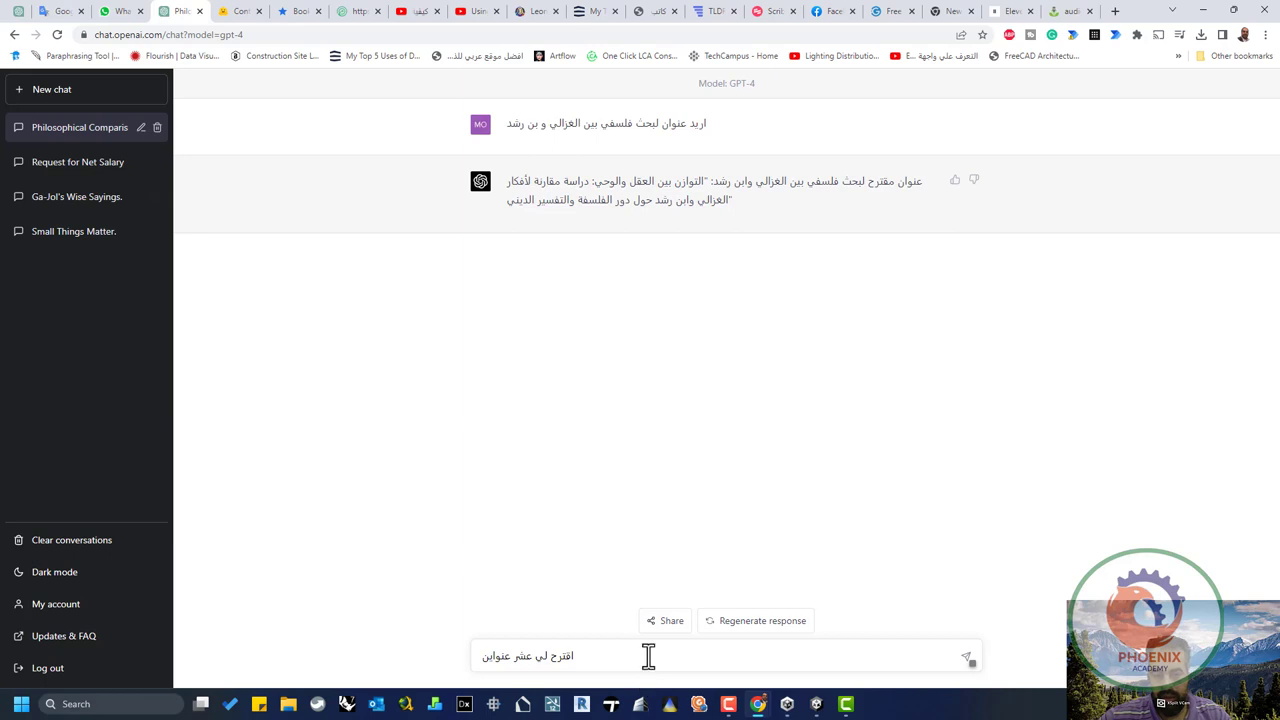
key(ctrl+v)
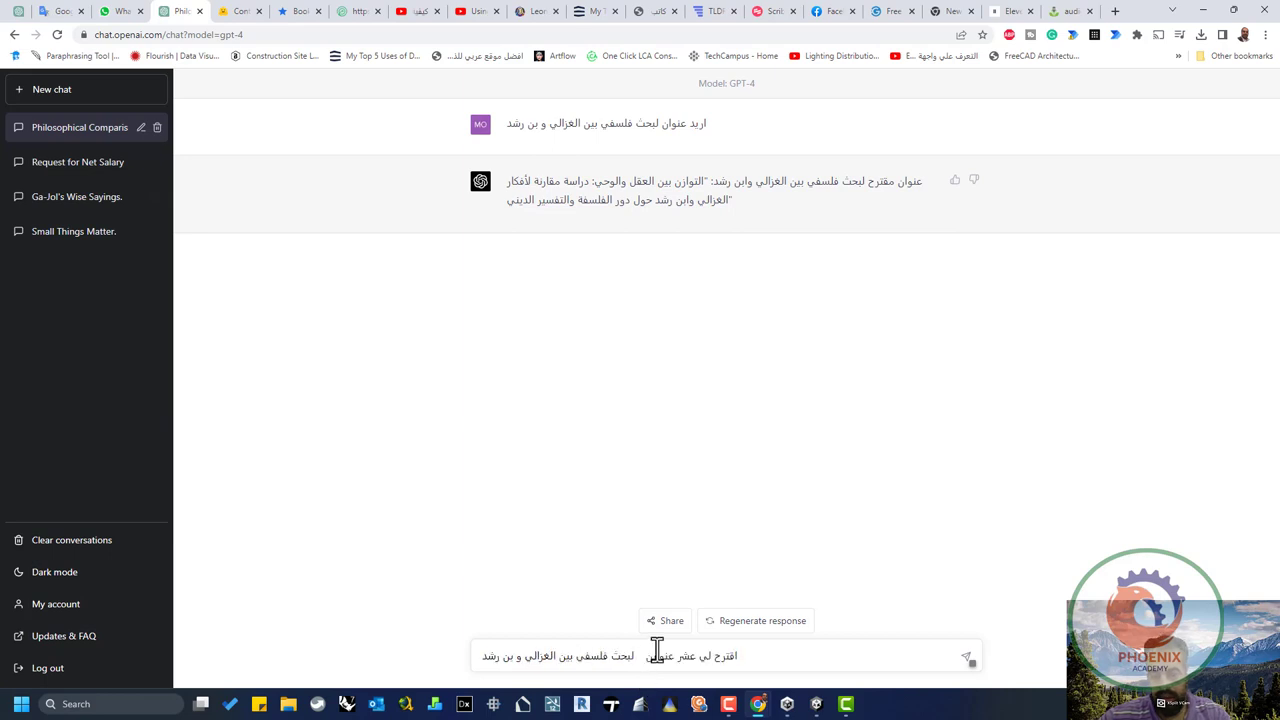
key(Return)
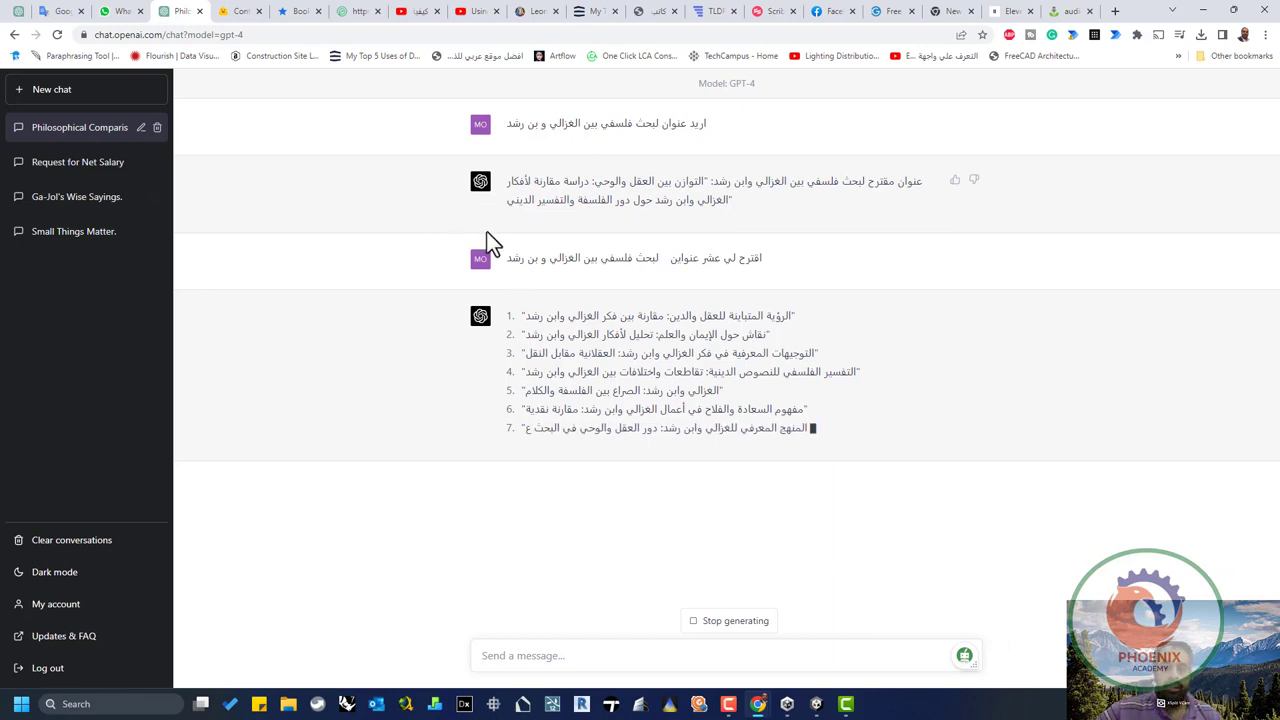
Copy the first suggested title into a new message and send it with "اريد النقاط الرئيسية في البحث" on the line below
triple_click(682, 315)
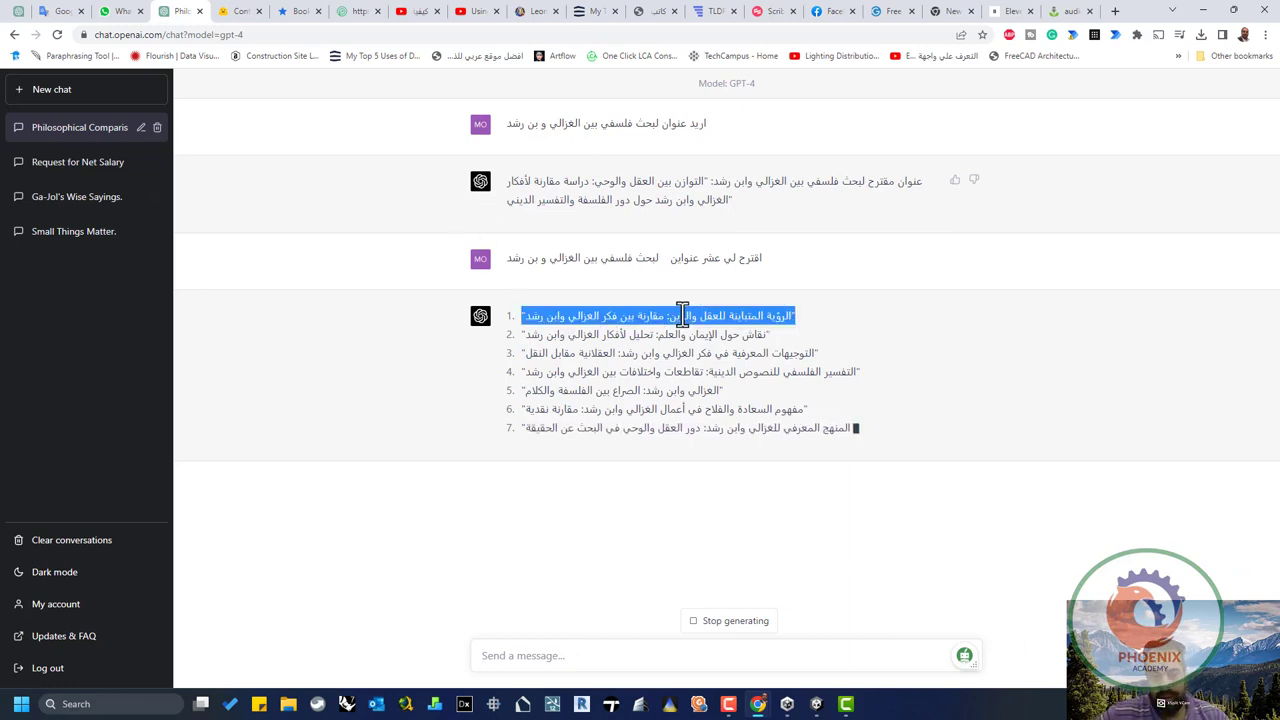
key(ctrl+c)
click(603, 657)
key(ctrl+v)
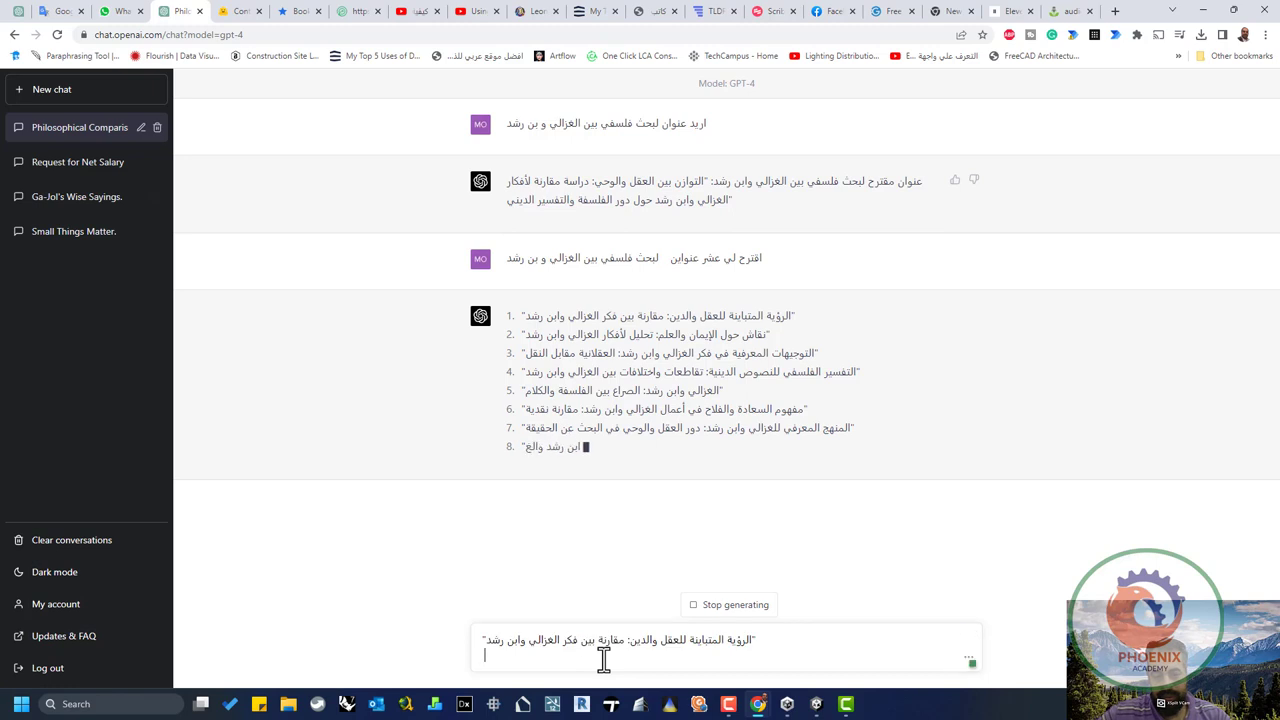
text(أ)
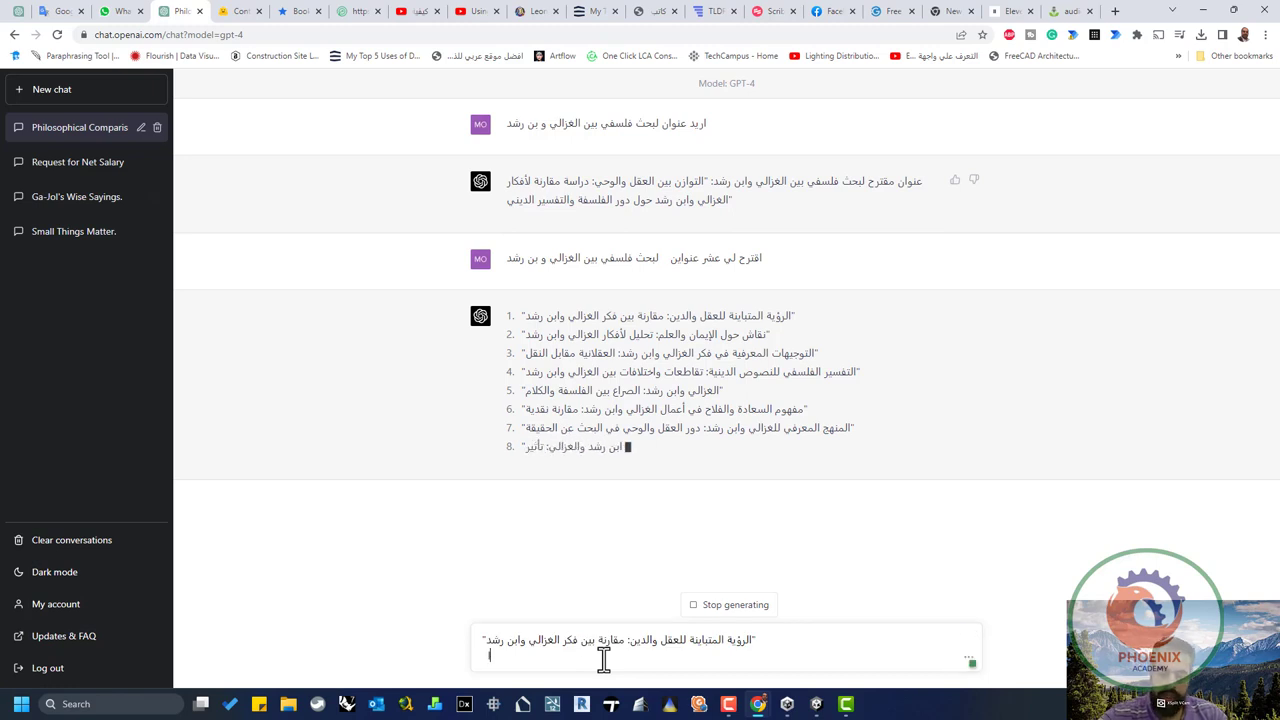
text(ريد النقا)
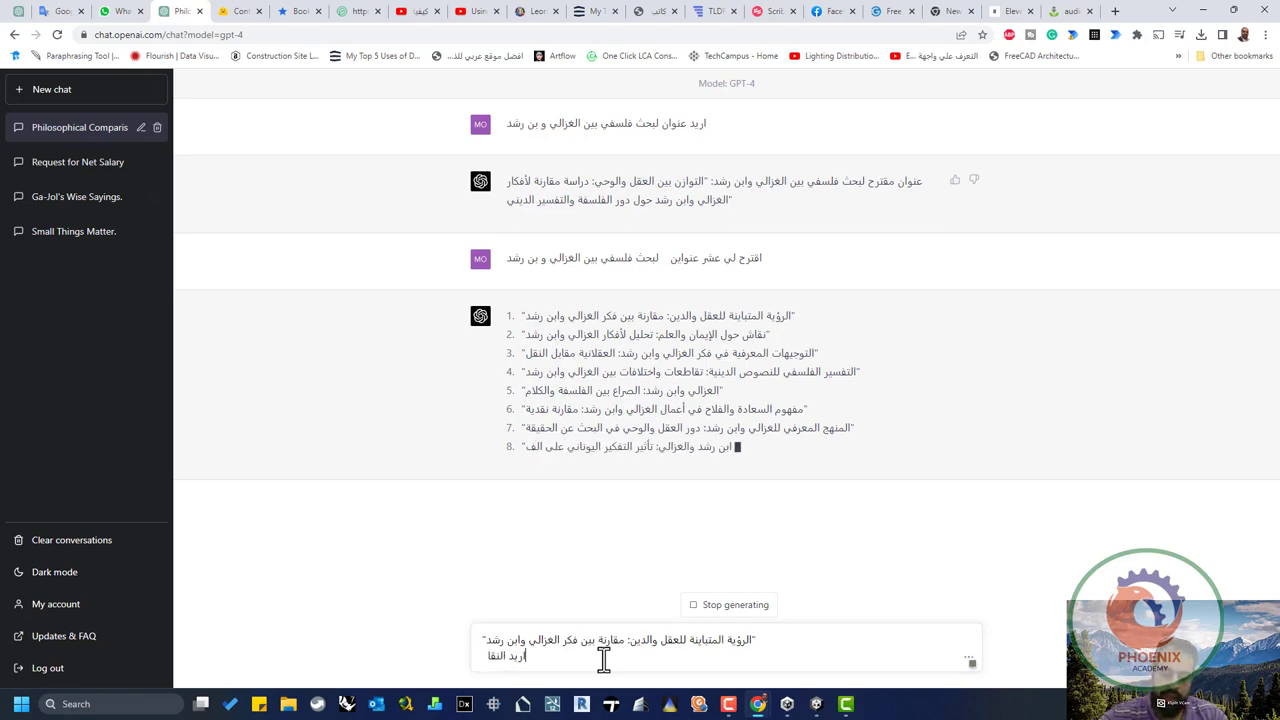
text(ط الرئيسية)
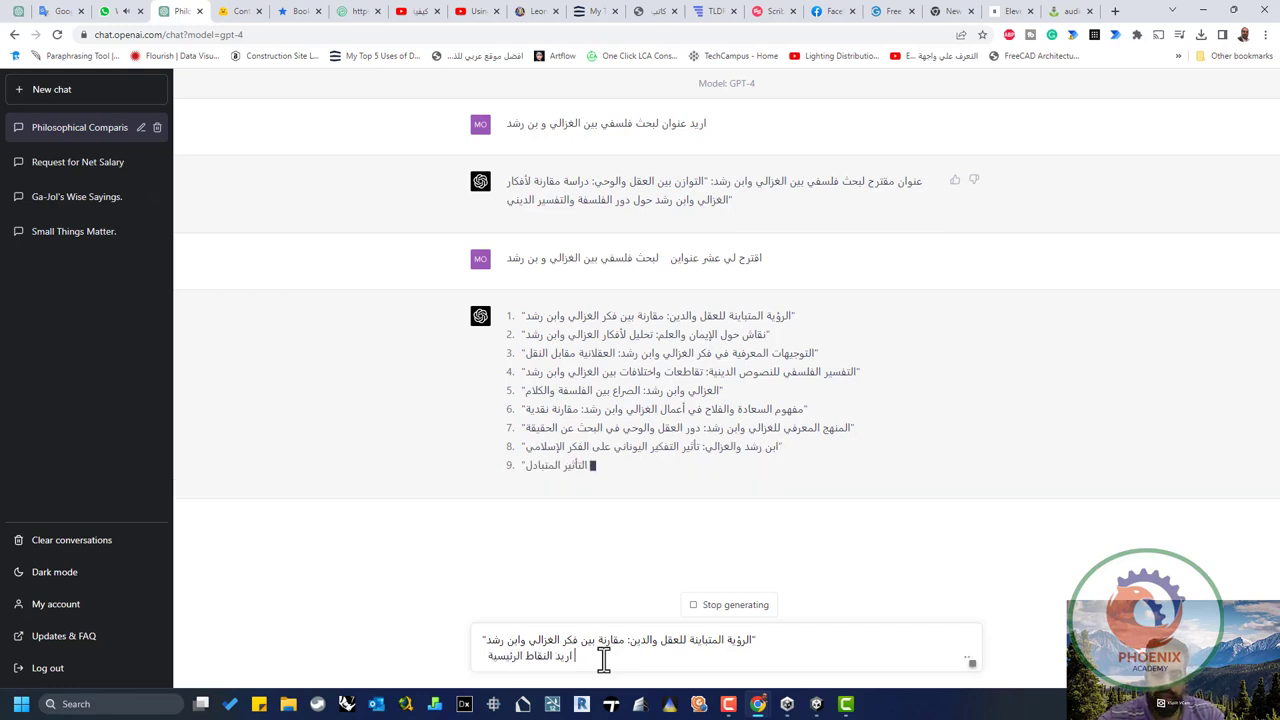
text( في البحث)
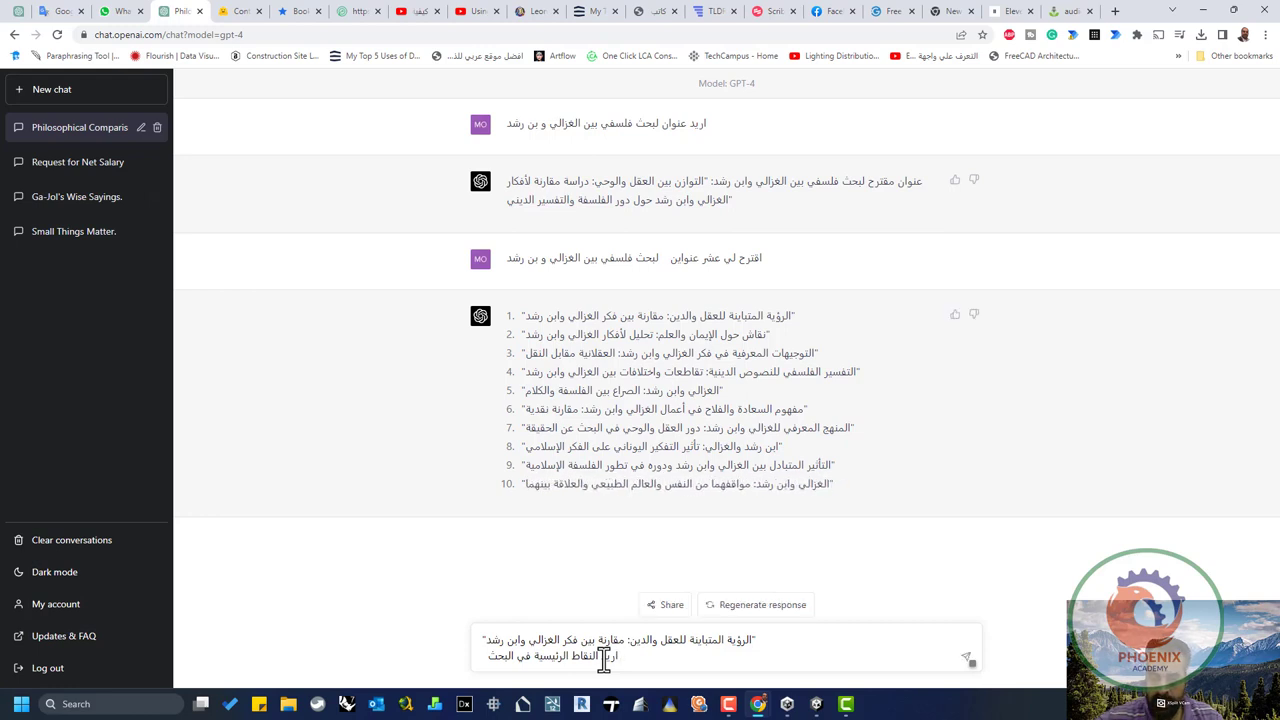
key(Return)
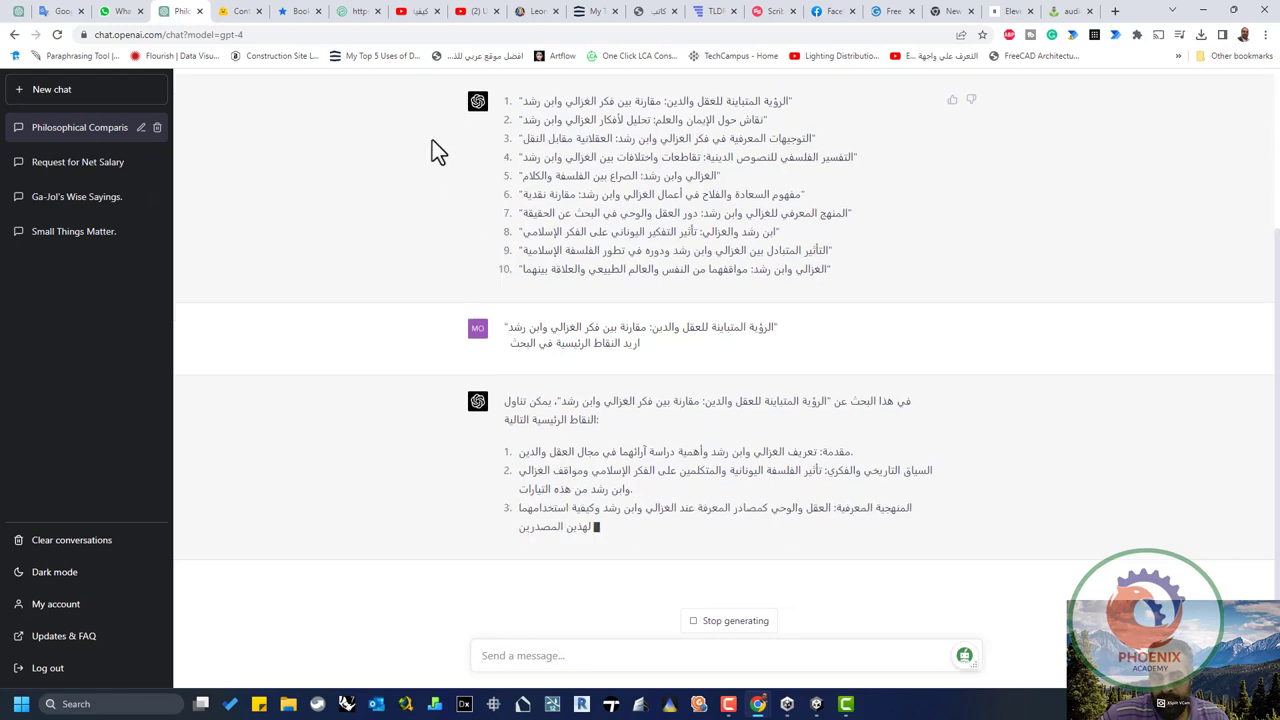
Ask for the main references with "ما اهم المراجع في البحث" and continue the conversation with the default model
drag(561, 474, 537, 373)
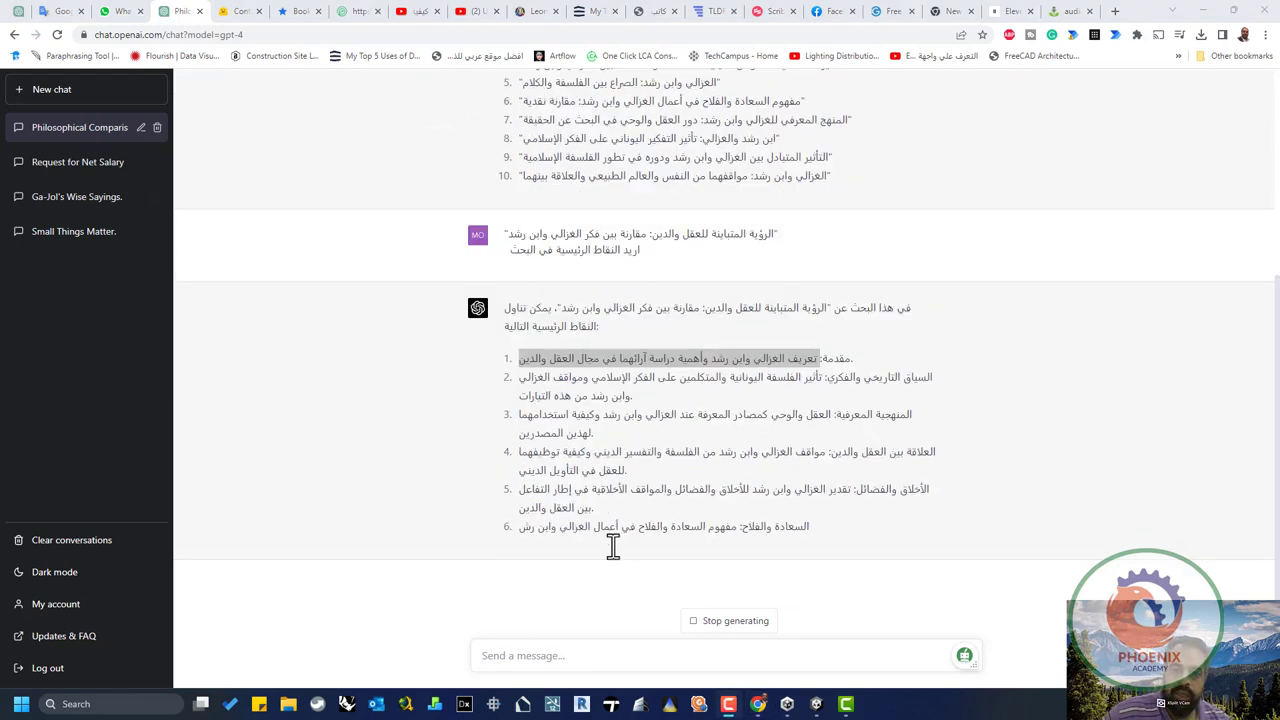
click(595, 662)
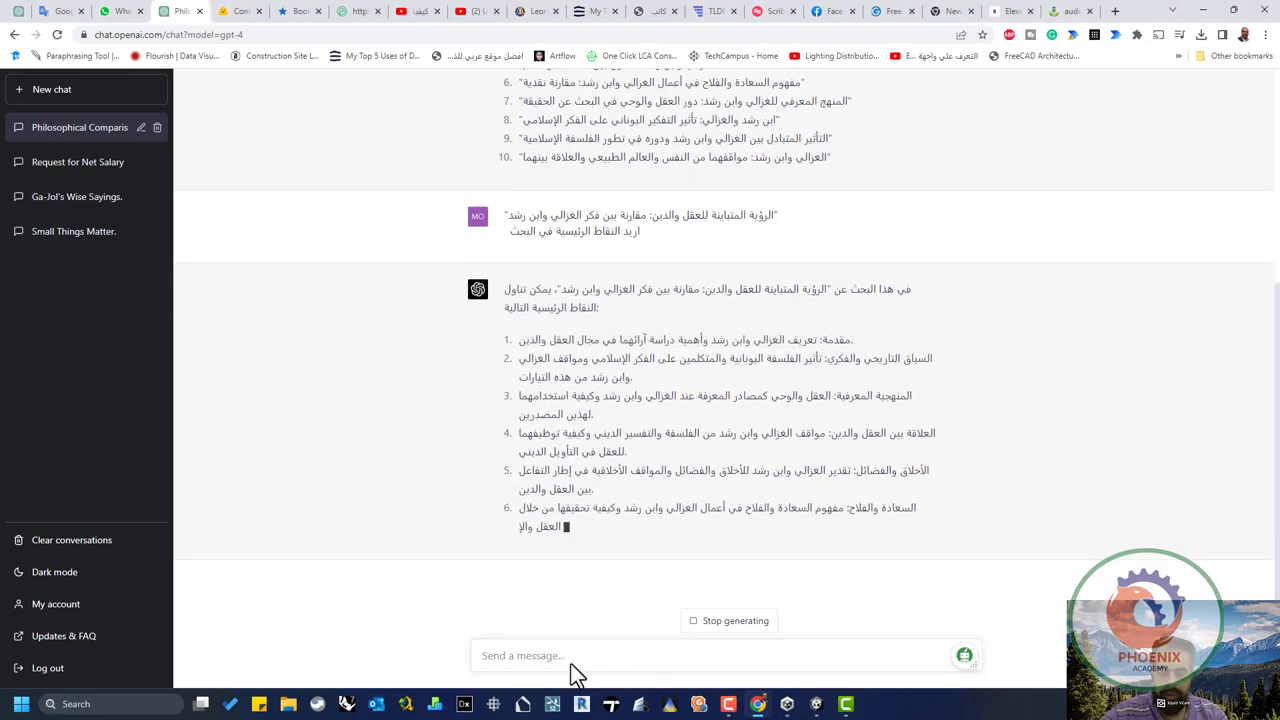
text(ما اهم )
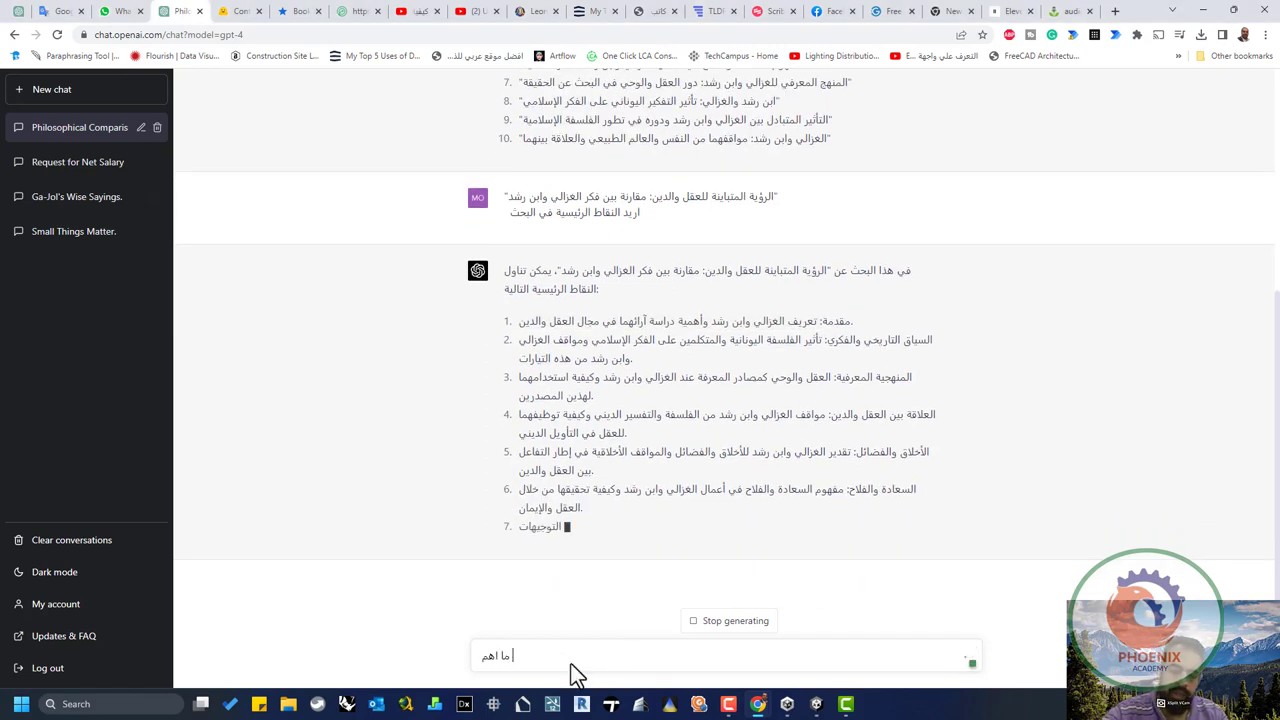
text(المراجع ف)
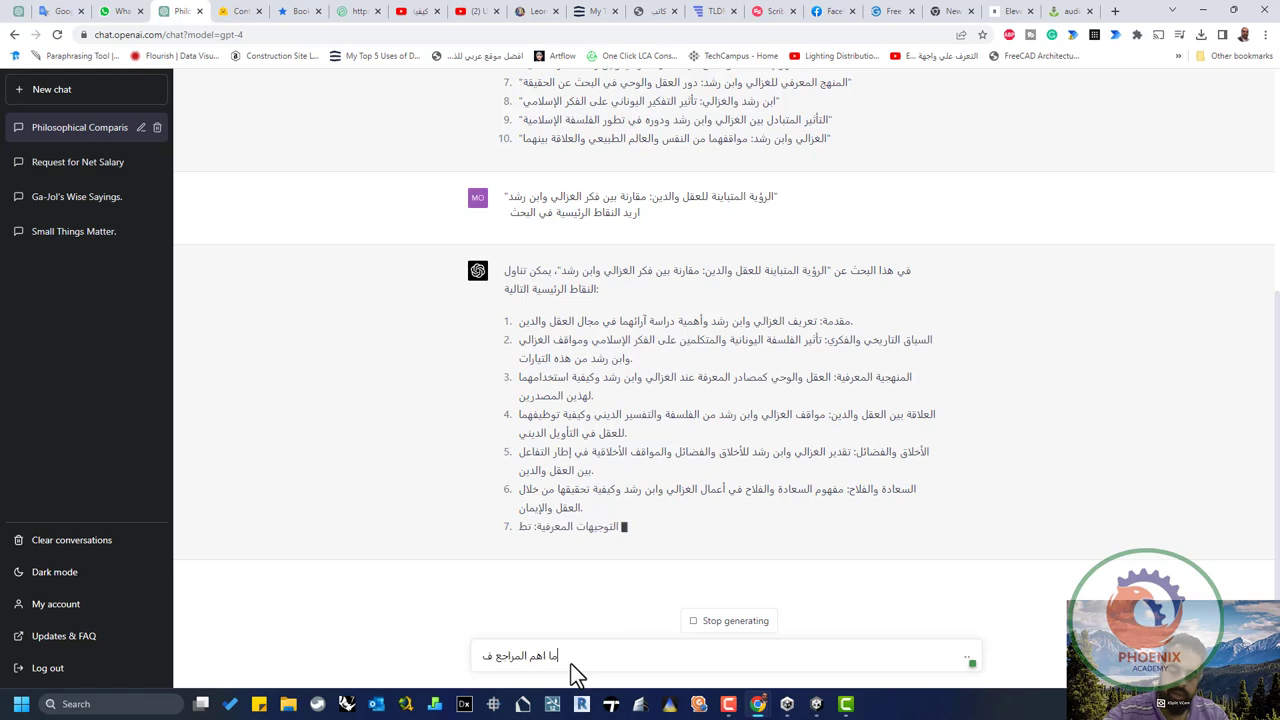
text(ي البحث)
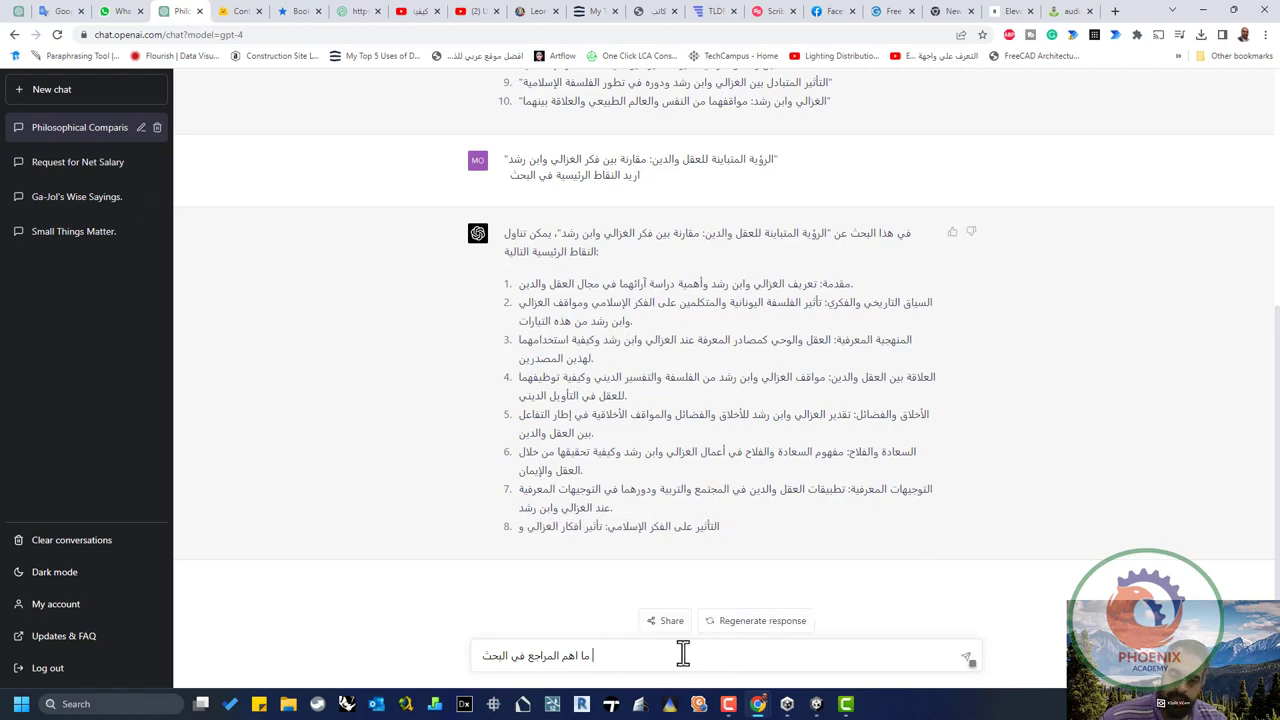
key(Return)
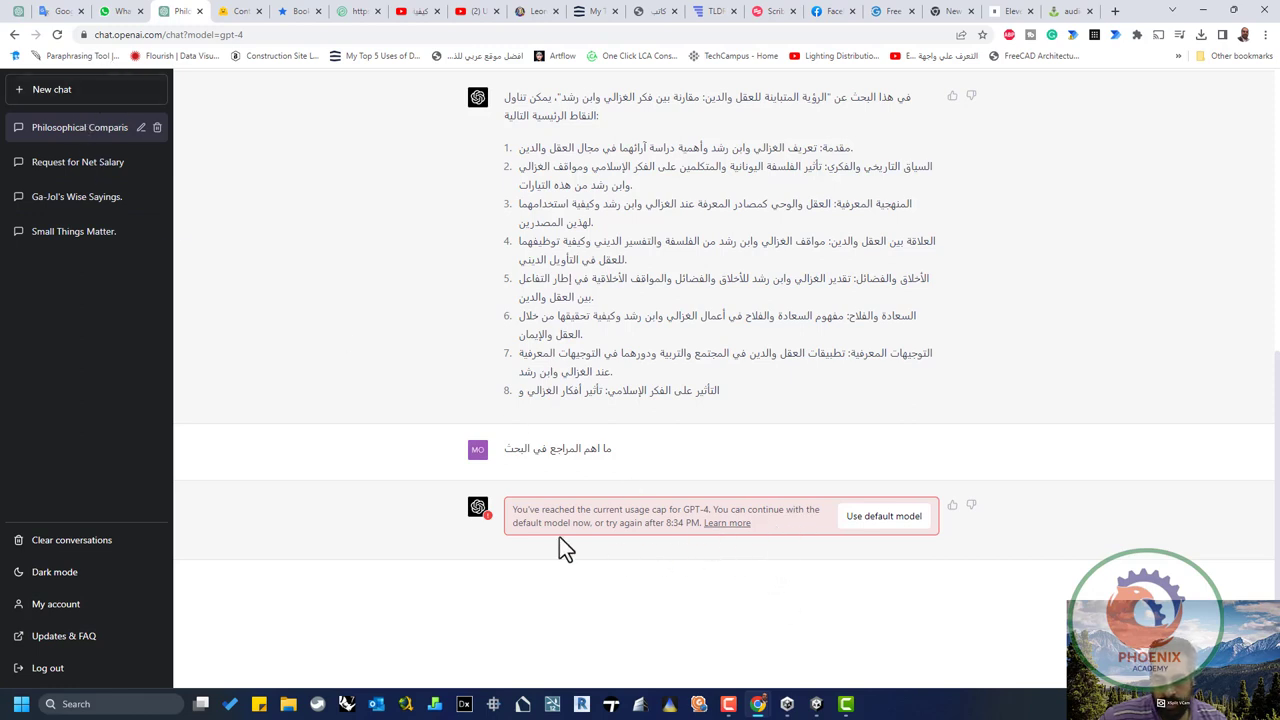
click(879, 517)
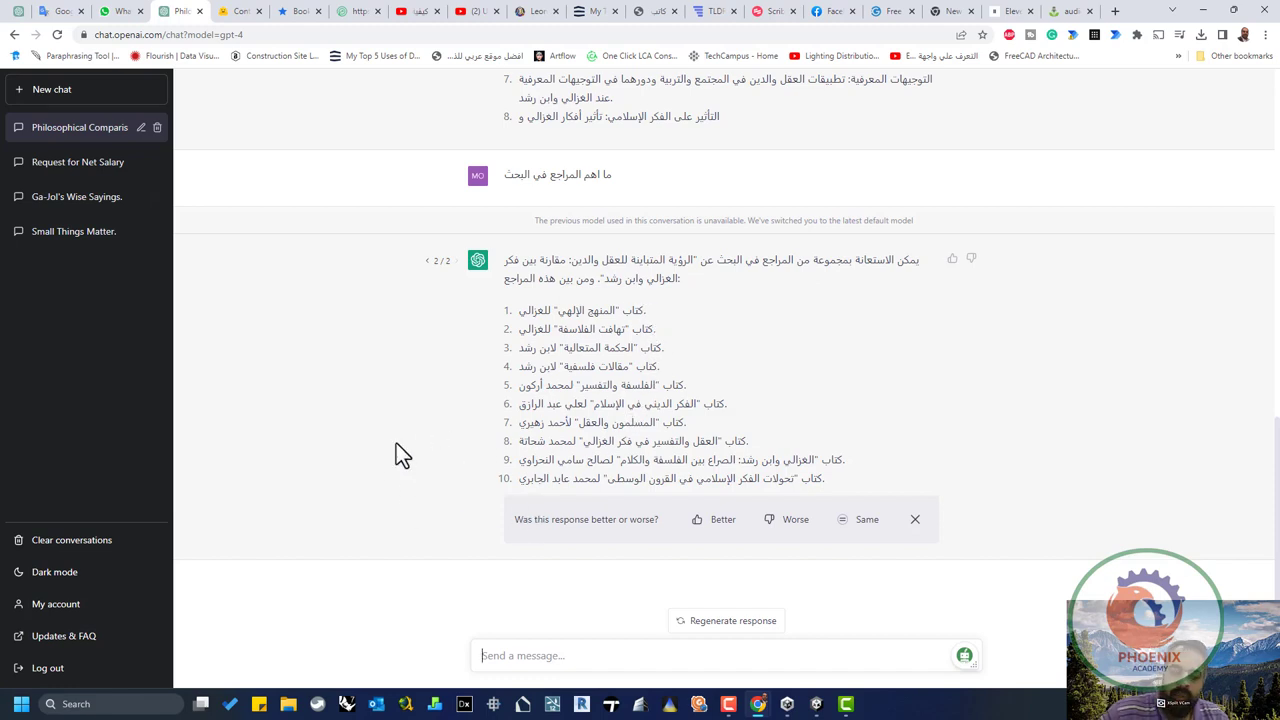
Request a comparison of both philosophers' views on recent discoveries by sending "قارن بينراي الغزالي و بن رشد في ما تم اكتشافة حديثا"
click(515, 660)
text(قارني)
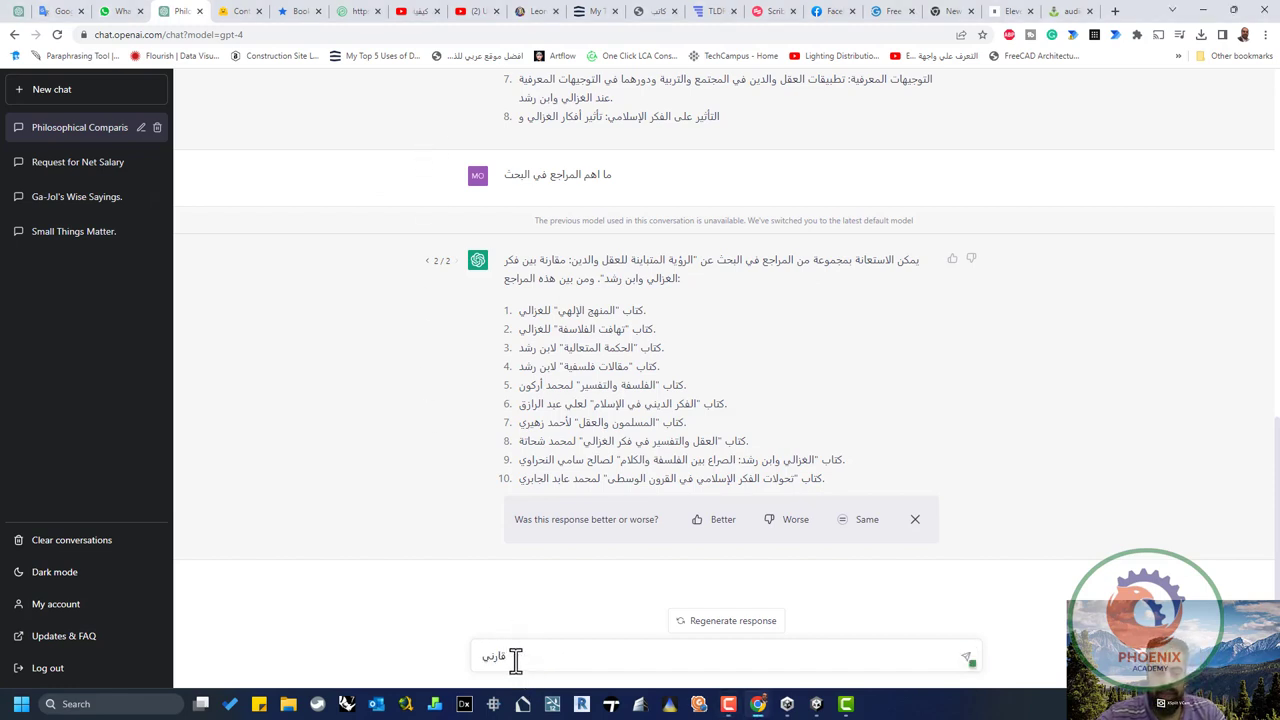
key(BackSpace)
text(بين الغ)
key(BackSpace)
key(BackSpace)
key(BackSpace)
key(BackSpace)
text(ر)
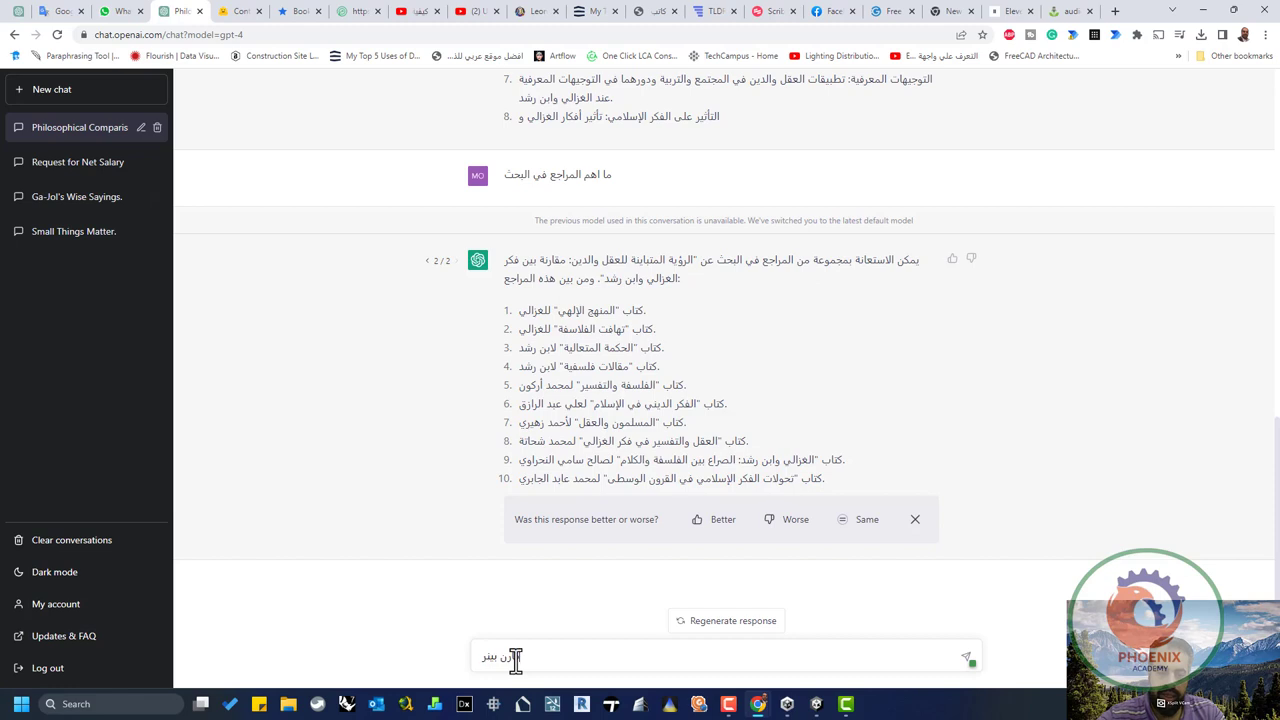
key(BackSpace)
text(الغزالي و بن)
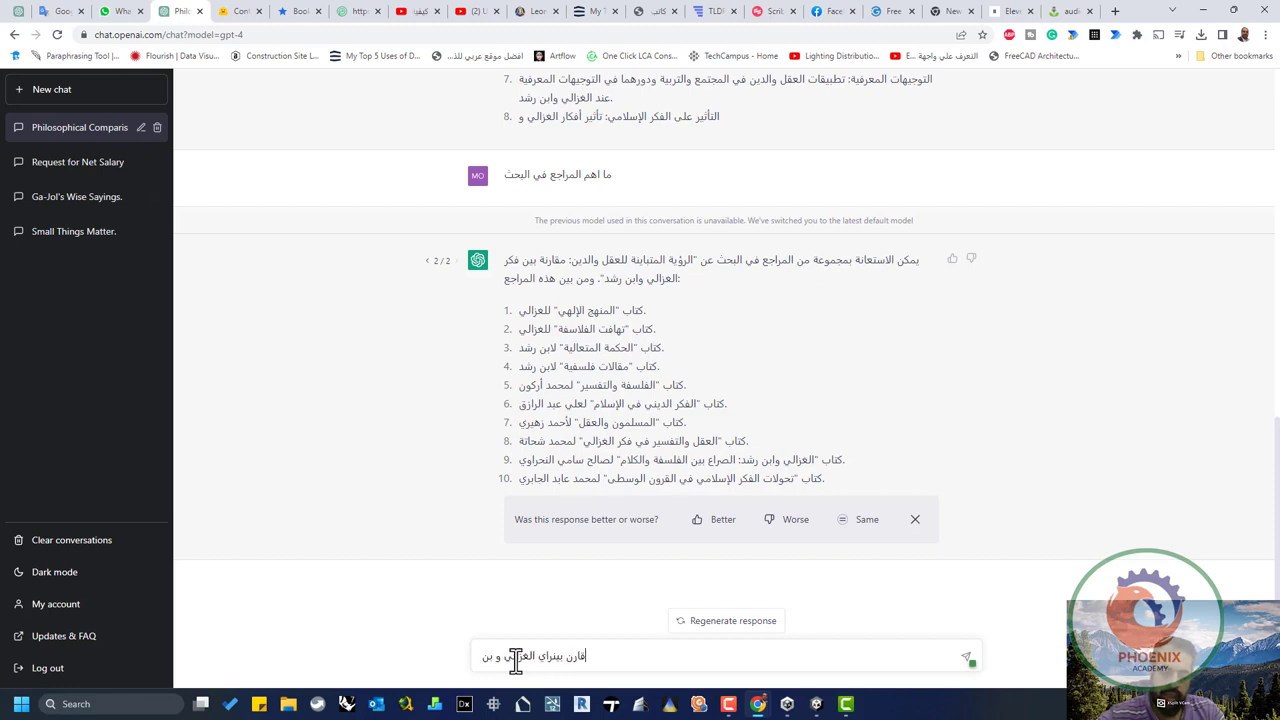
text( رشد في )
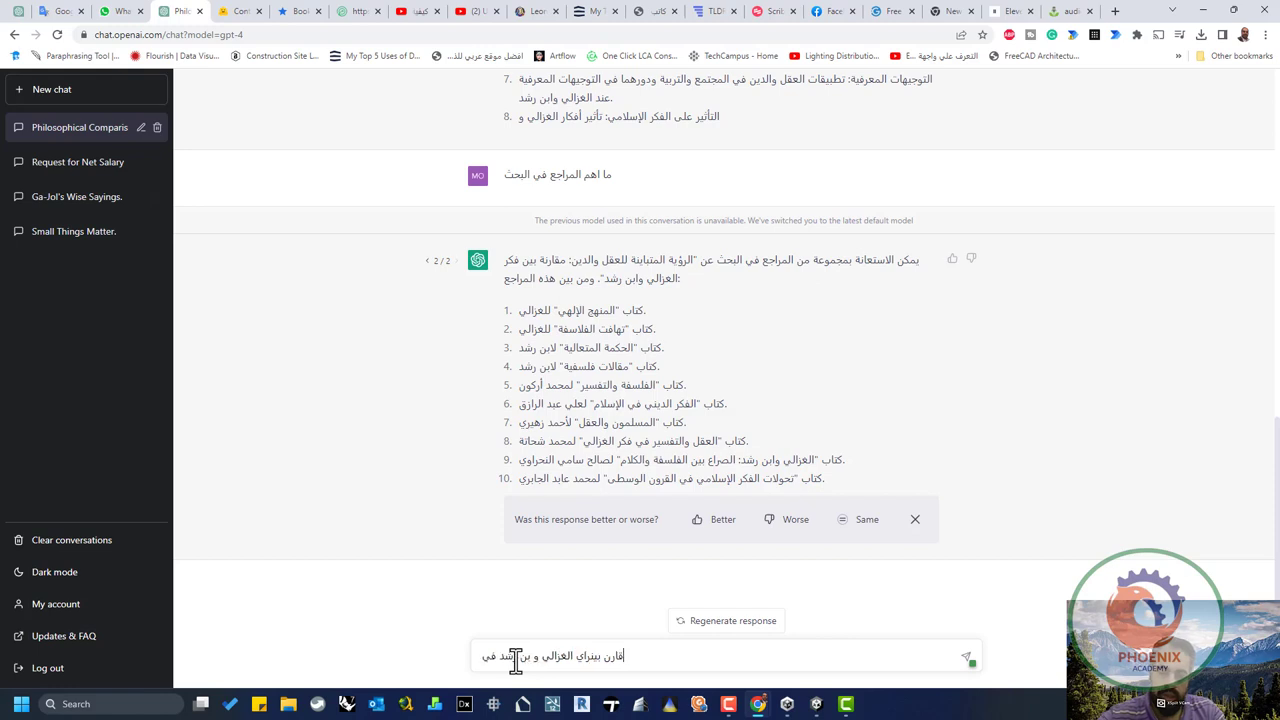
text(ال)
key(BackSpace)
key(BackSpace)
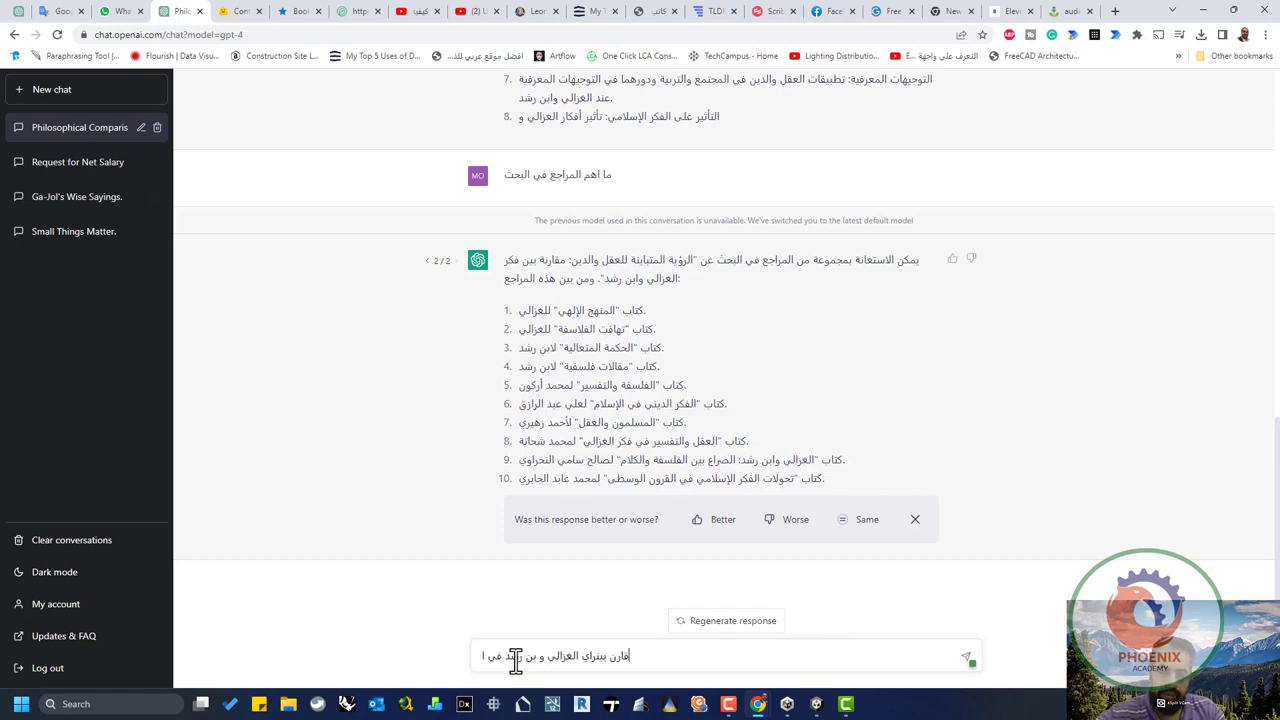
text(ما )
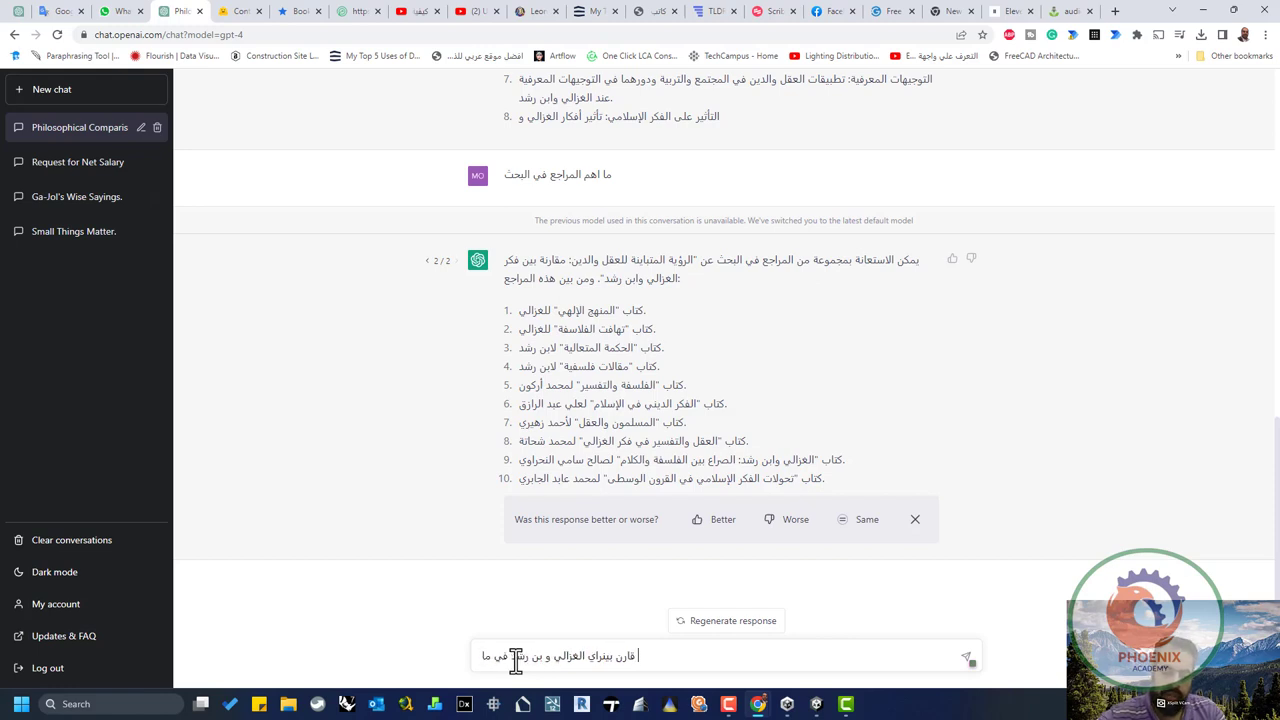
text(تم اكتشاف)
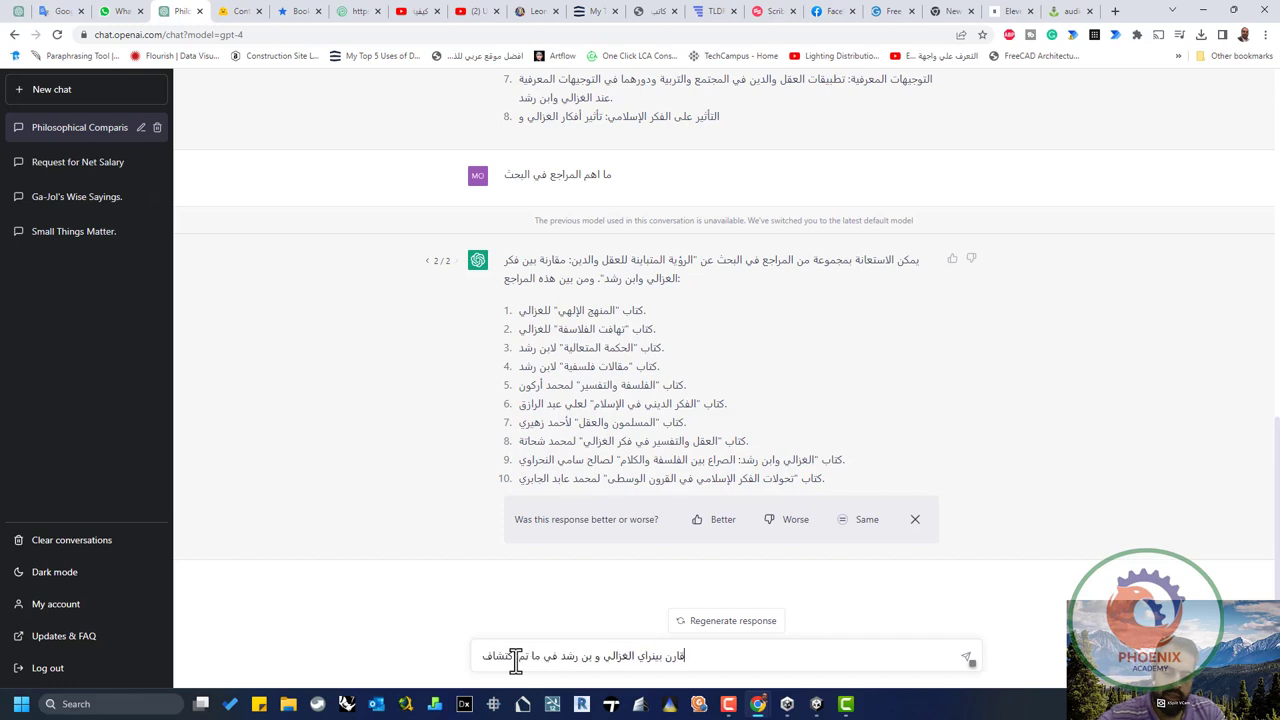
text(ه حديثا)
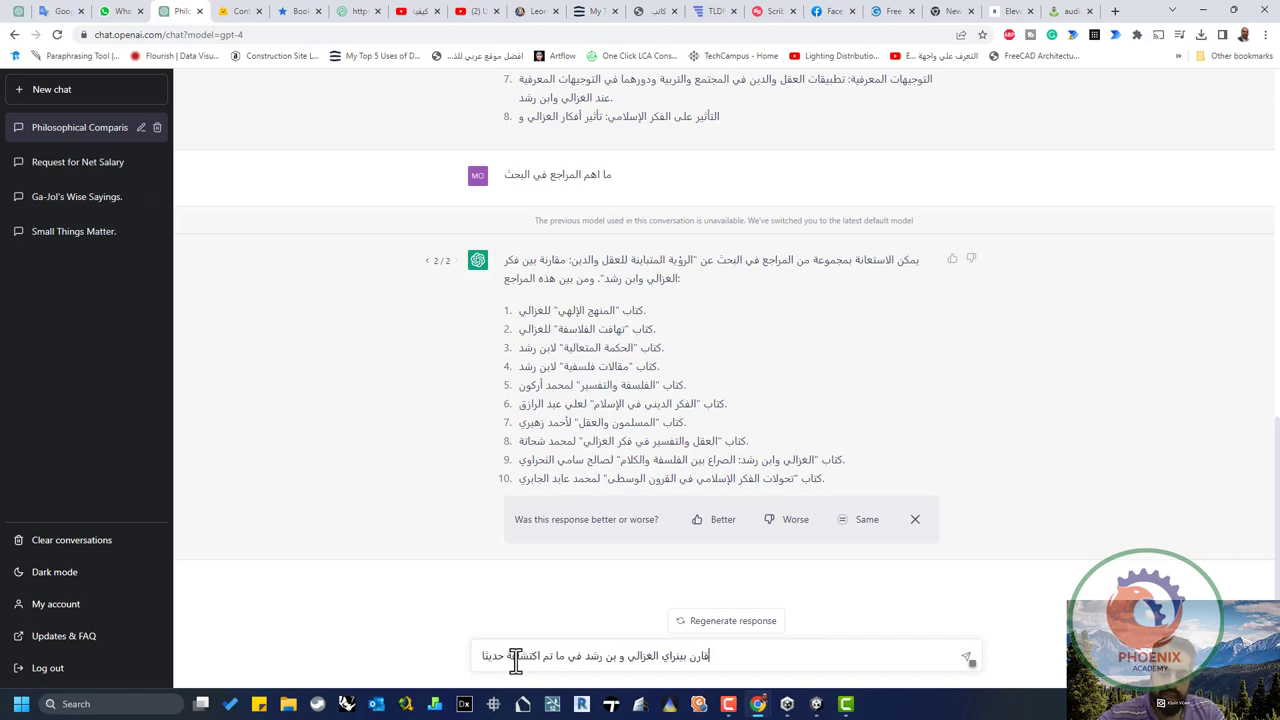
key(Return)
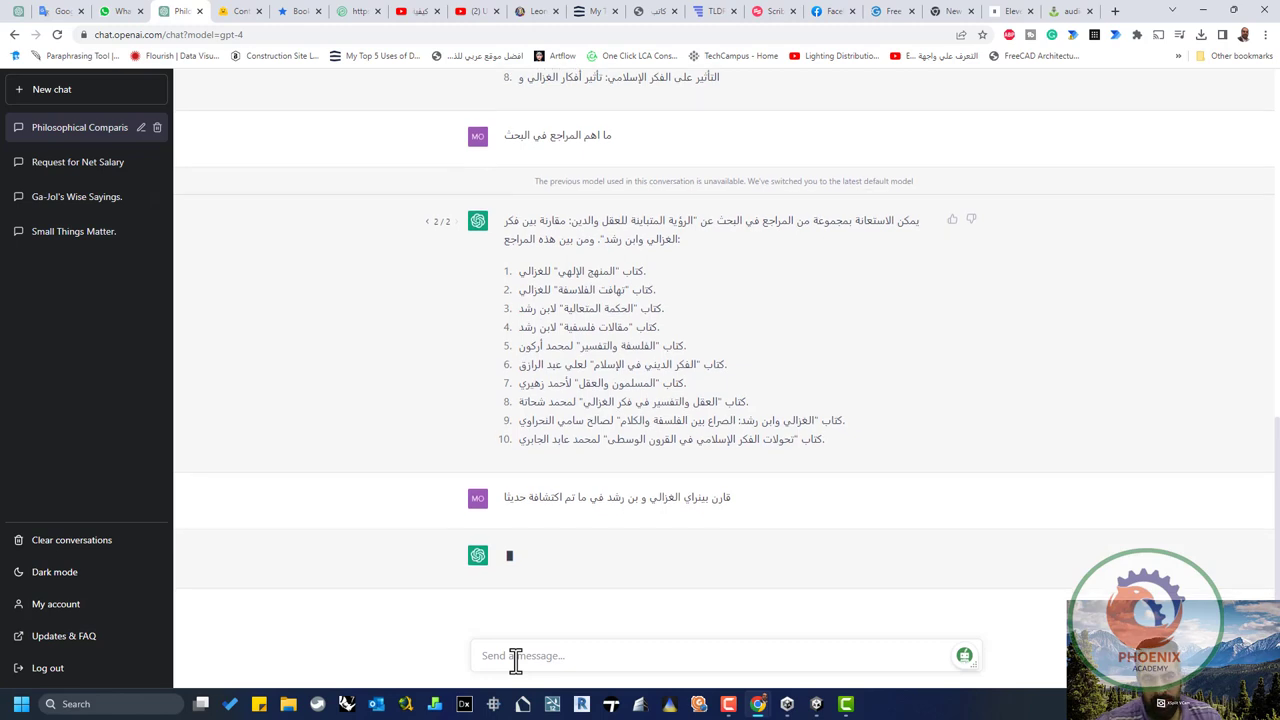